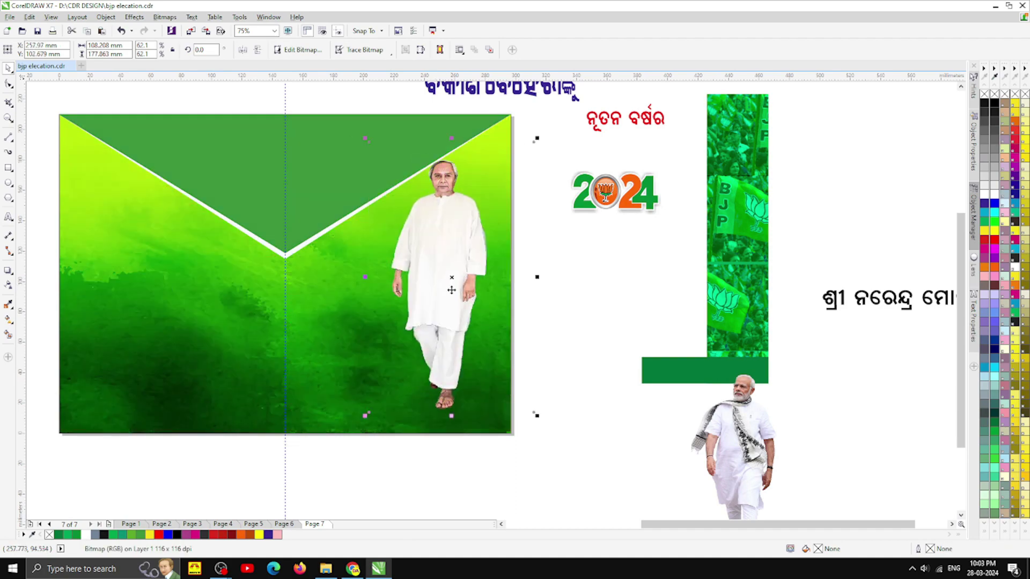
Adjust the position of the standing man's photo near the right edge of the green banner.
left_click(583, 291)
scroll(463, 211, "up", 1)
left_click_drag(452, 225, 452, 213)
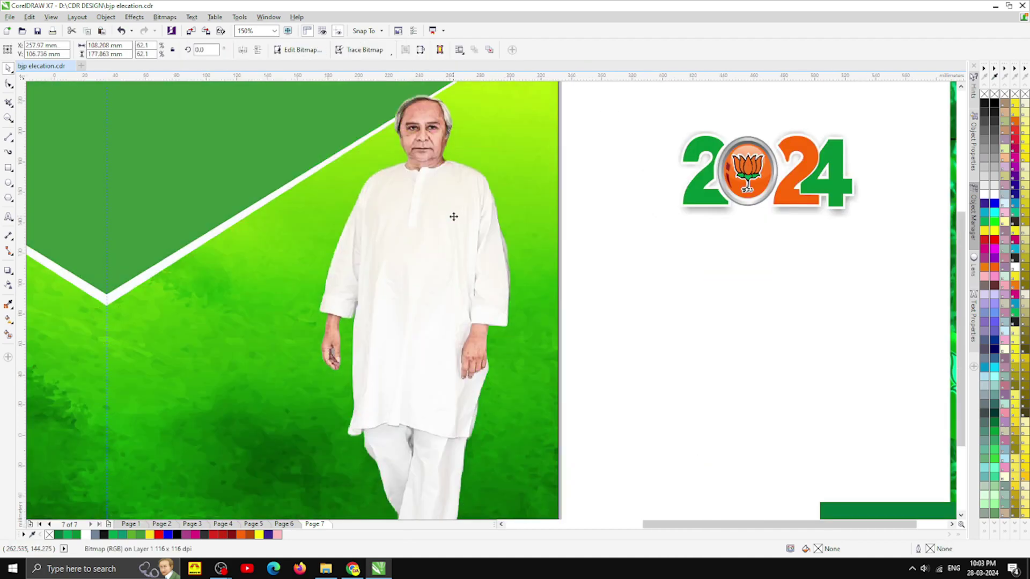
scroll(452, 214, "down", 2)
left_click_drag(434, 285, 453, 275)
left_click(551, 309)
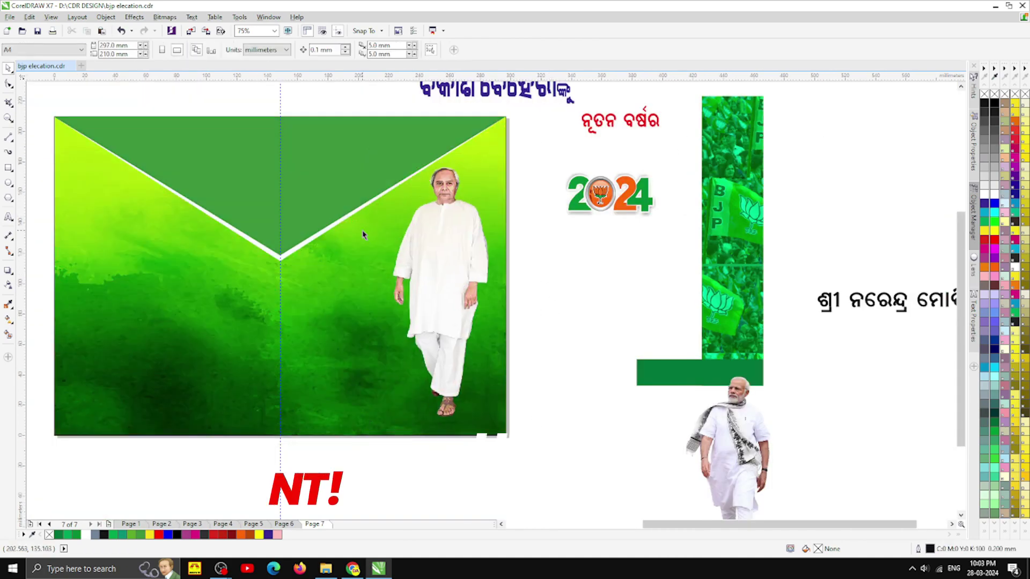
Draw a rectangle about 295 x 32 mm across the banner's bottom, fill it blue (C100 M20) and remove its outline.
scroll(363, 232, "down", 2)
scroll(333, 262, "up", 2)
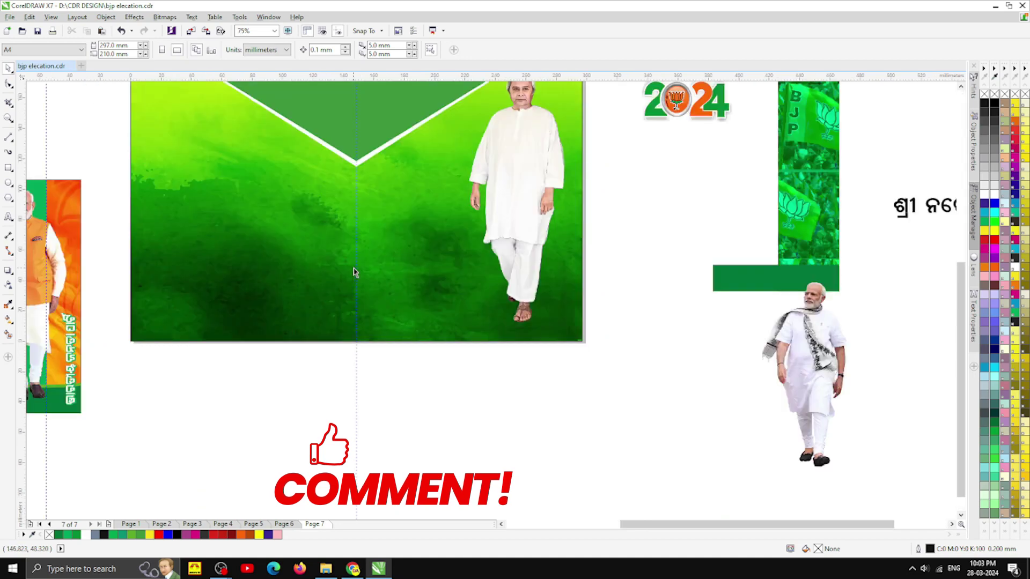
left_click(8, 167)
left_click_drag(131, 293, 580, 342)
left_click(9, 69)
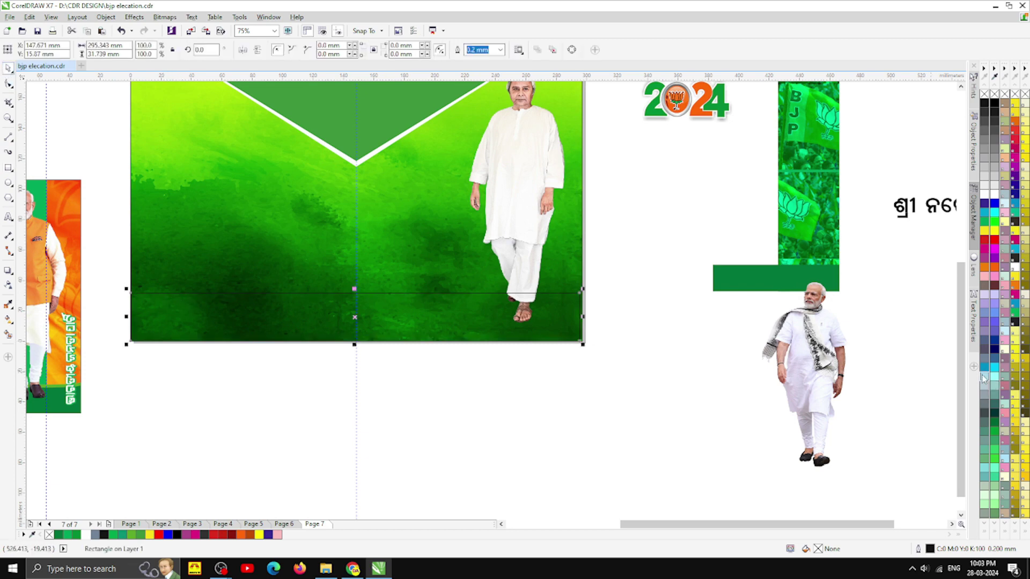
left_click(984, 370)
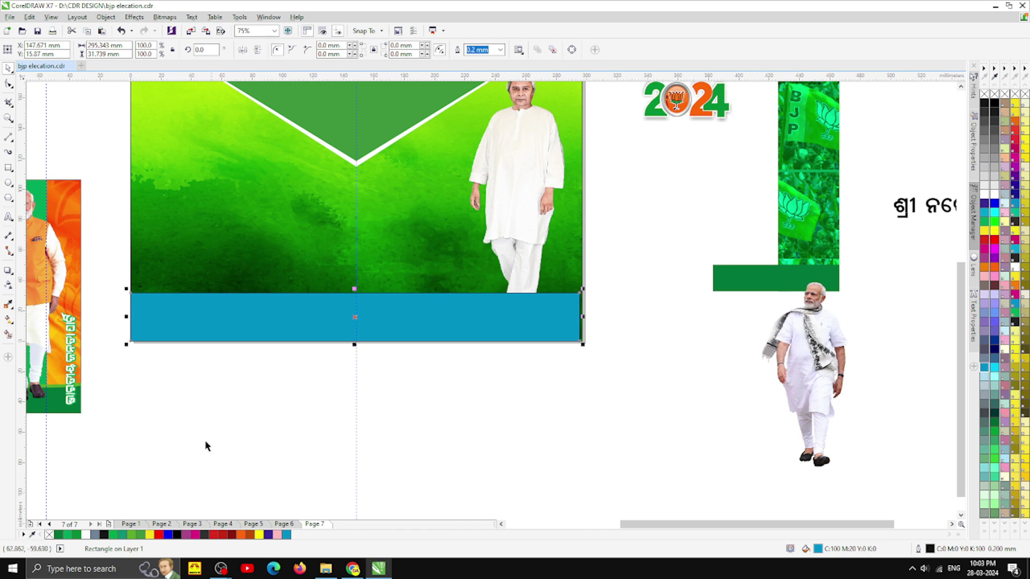
right_click(49, 535)
left_click(100, 465)
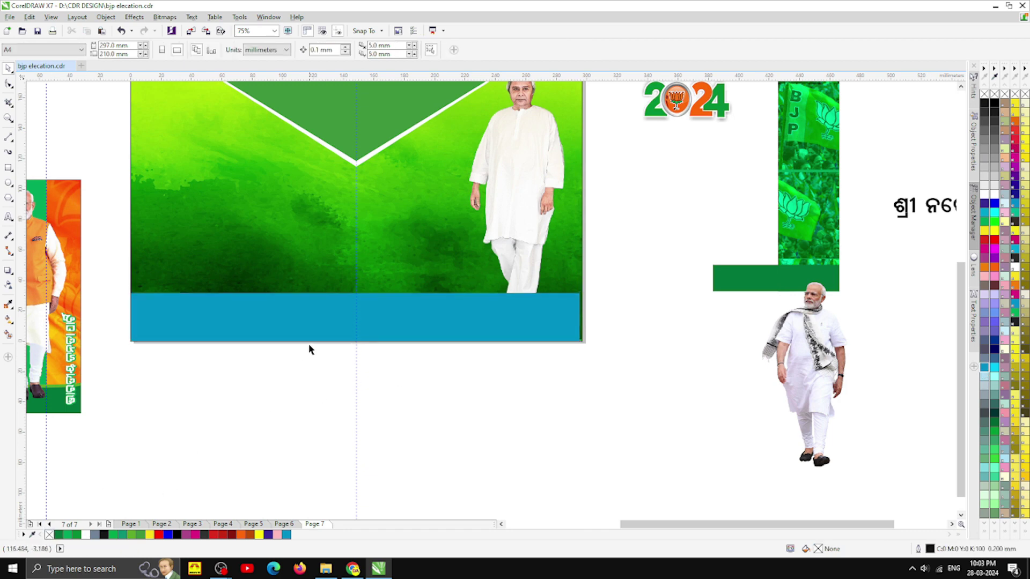
Stretch the blue strip's right edge to the page edge so the strip is 297 mm wide.
left_click(454, 322)
scroll(590, 321, "up", 5)
left_click_drag(420, 312, 437, 312)
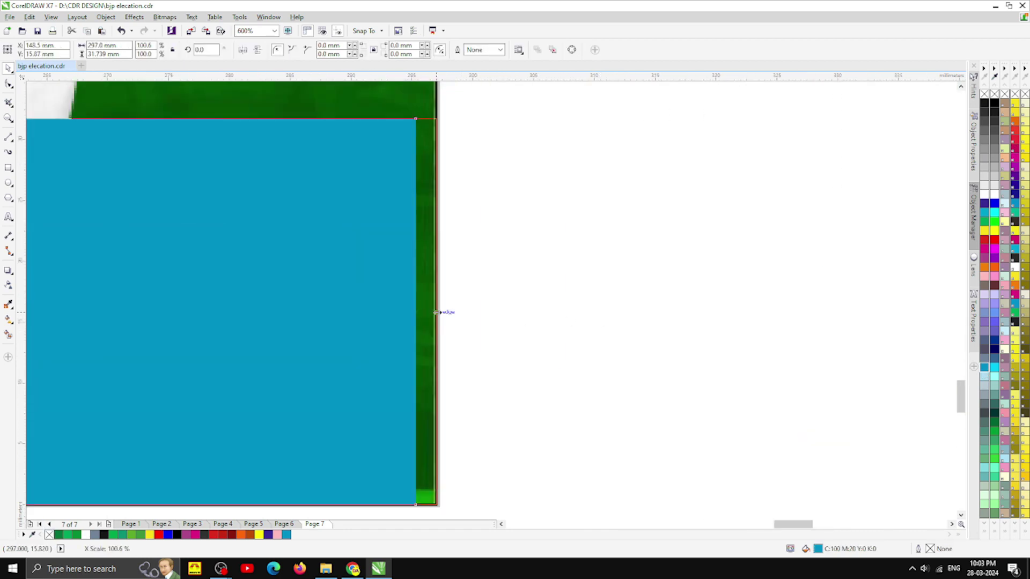
scroll(490, 317, "down", 4)
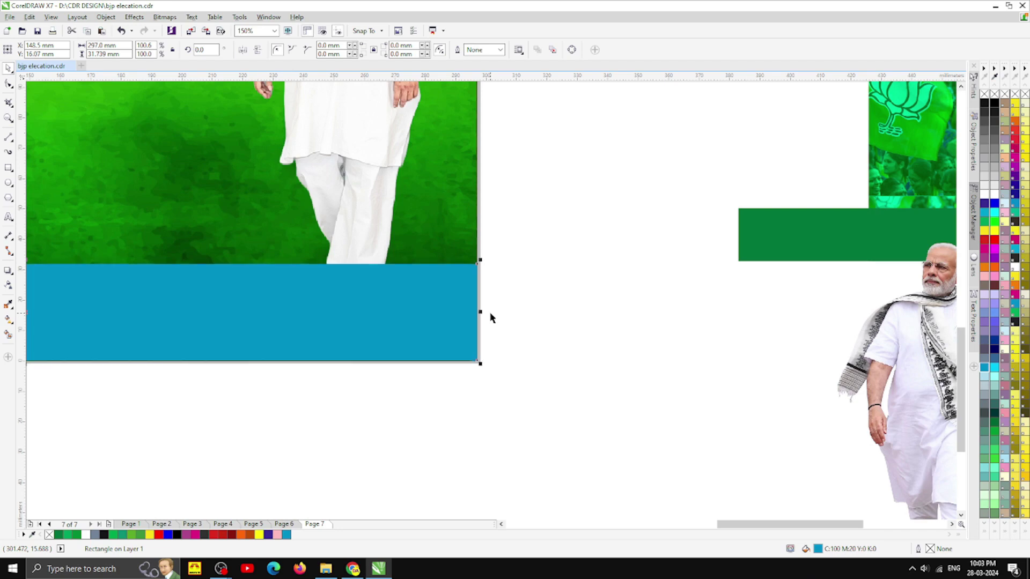
Recolor the bottom strip from blue to a darker teal shade.
scroll(490, 317, "down", 4)
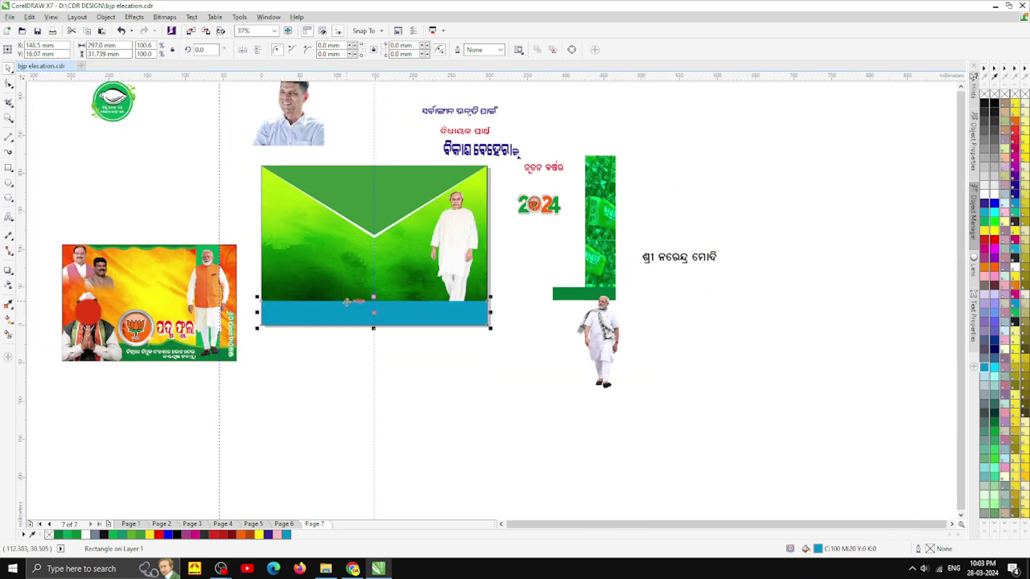
scroll(347, 302, "up", 2)
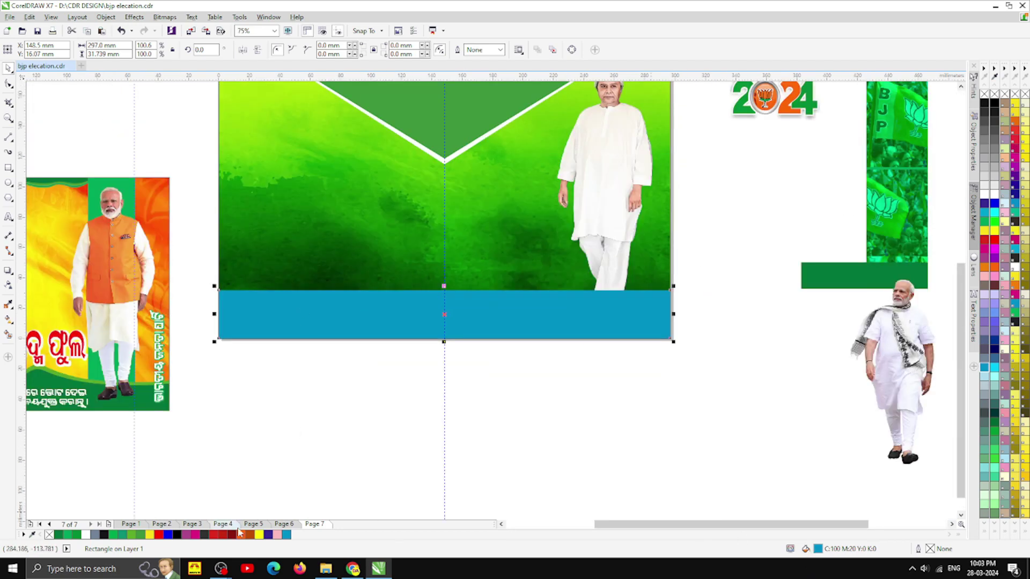
left_click(286, 537)
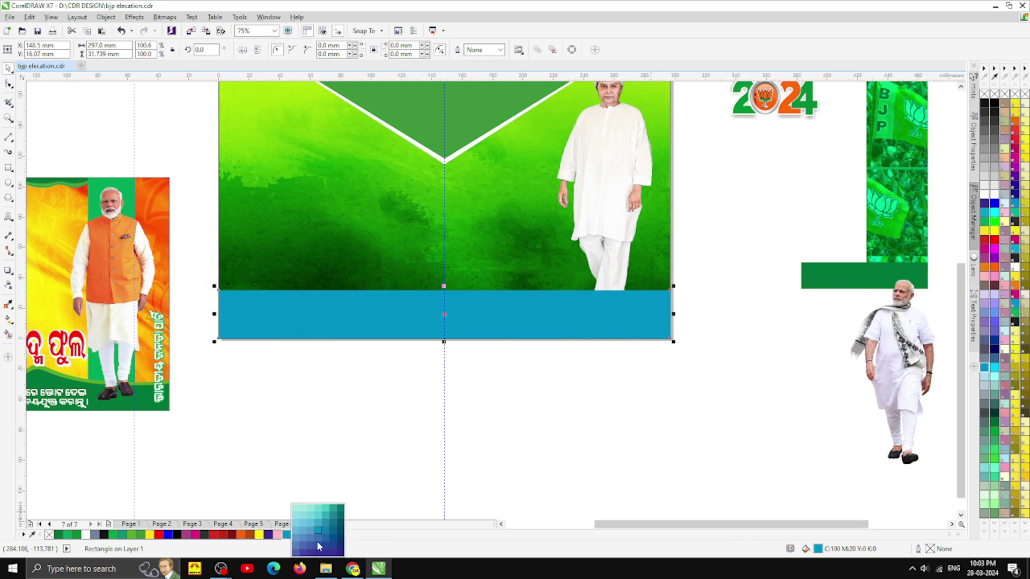
left_click(331, 523)
left_click(315, 417)
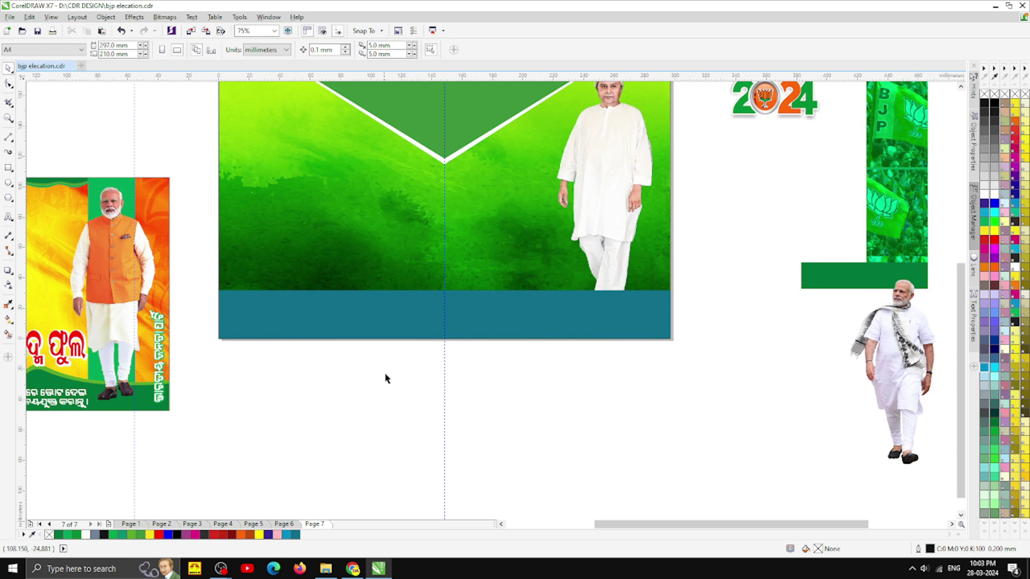
Add a thin white border above the teal strip using a strip copy about 29.6 mm high and a white fill behind it.
left_click(483, 315)
scroll(454, 294, "up", 4)
left_click_drag(409, 276, 421, 288)
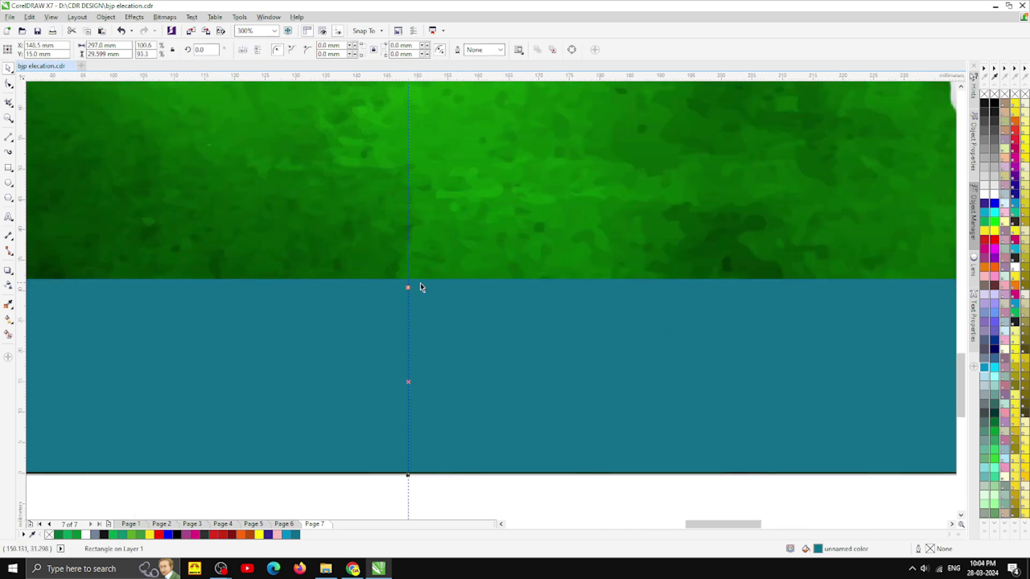
left_click(85, 535)
key("Escape")
scroll(411, 312, "down", 3)
Bring the standing man's photo in front of the bottom strip.
left_click(492, 241)
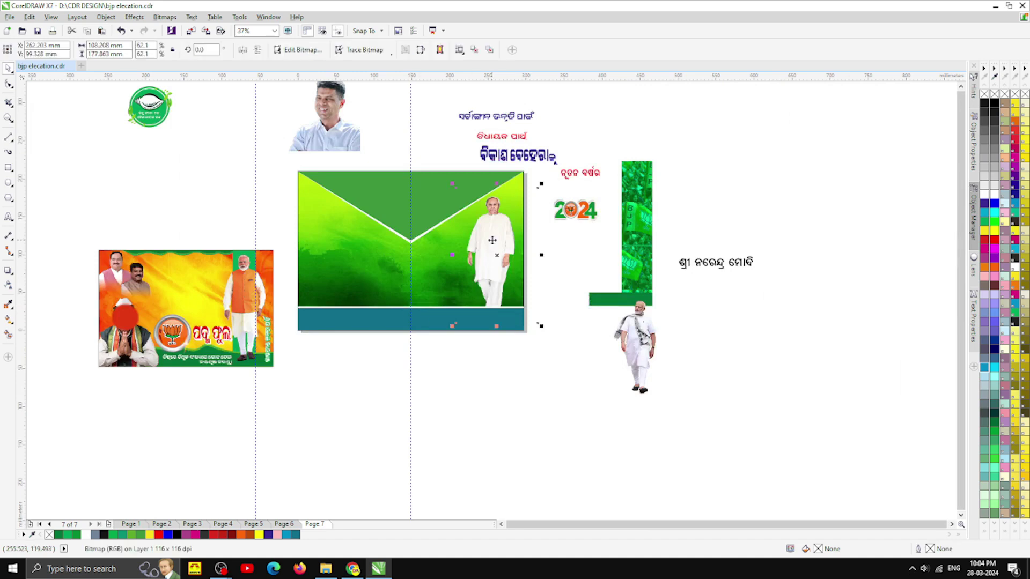
scroll(493, 240, "up", 4)
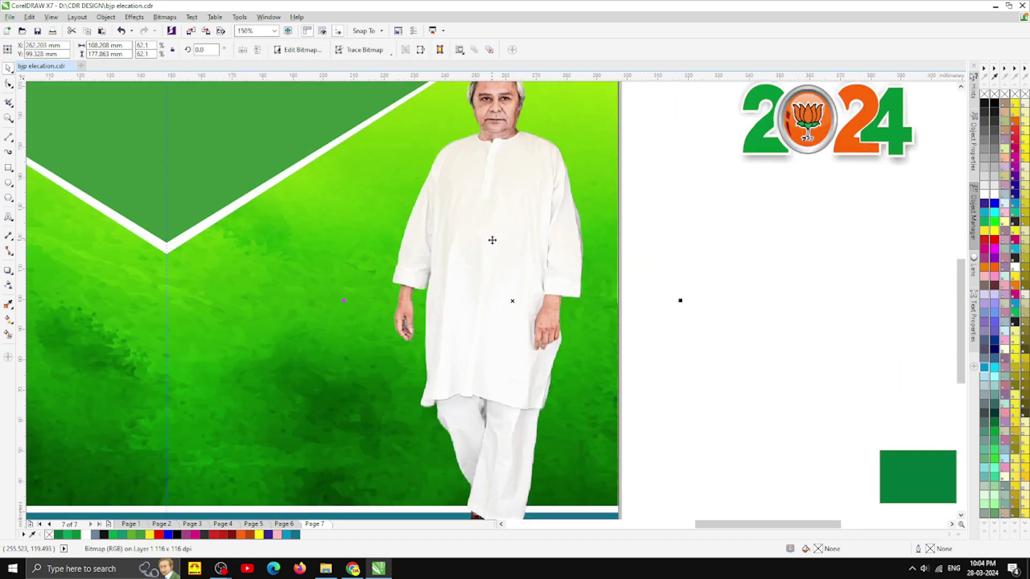
Try to PowerClip the standing man's photo inside the banner background, and undo it.
scroll(493, 240, "down", 2)
right_click(489, 233)
left_click(509, 239)
left_click(542, 295)
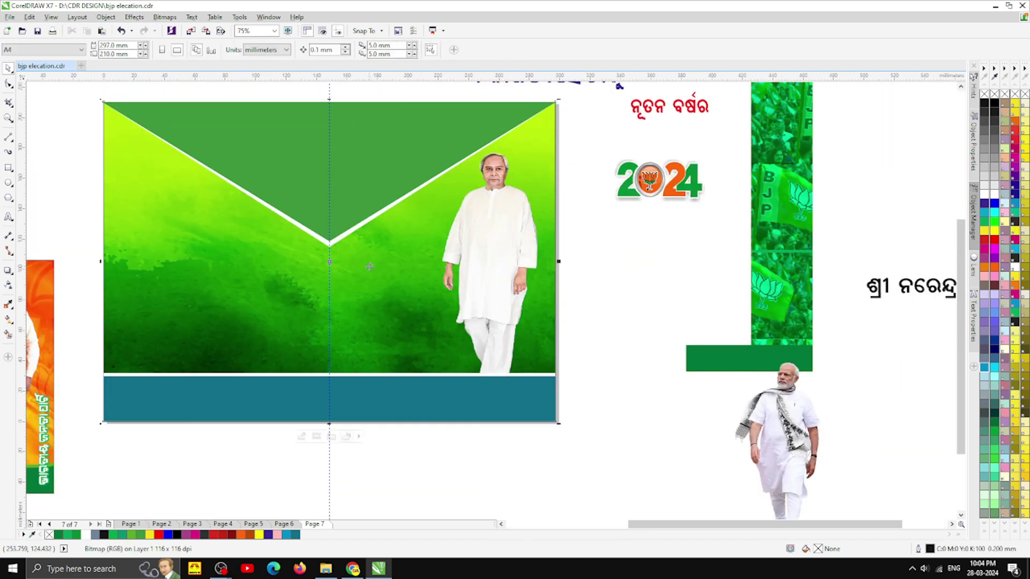
left_click(586, 339)
key("ctrl+z")
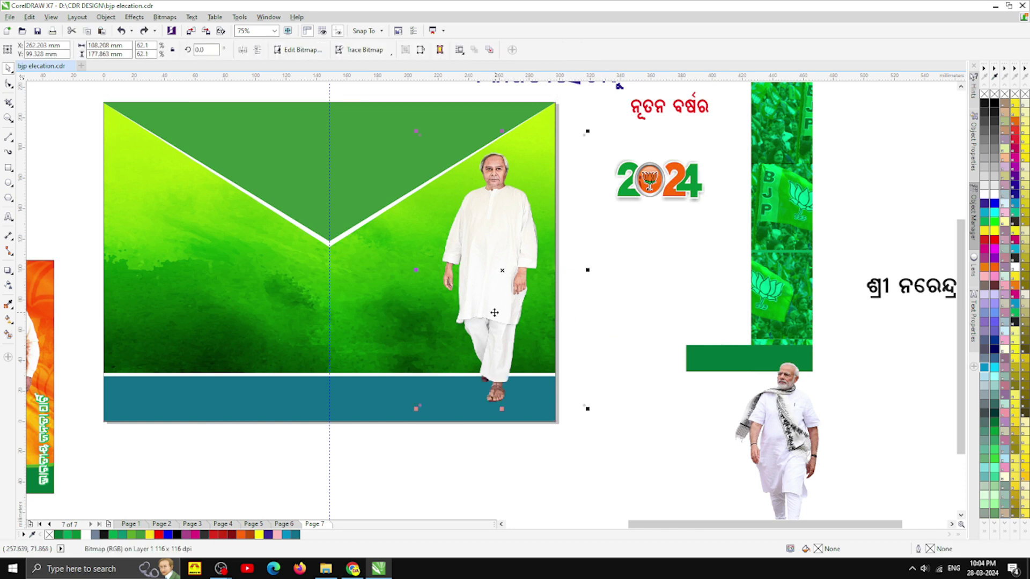
Trim the empty right margin of the standing man's bitmap so it ends inside the page edge.
key("F10")
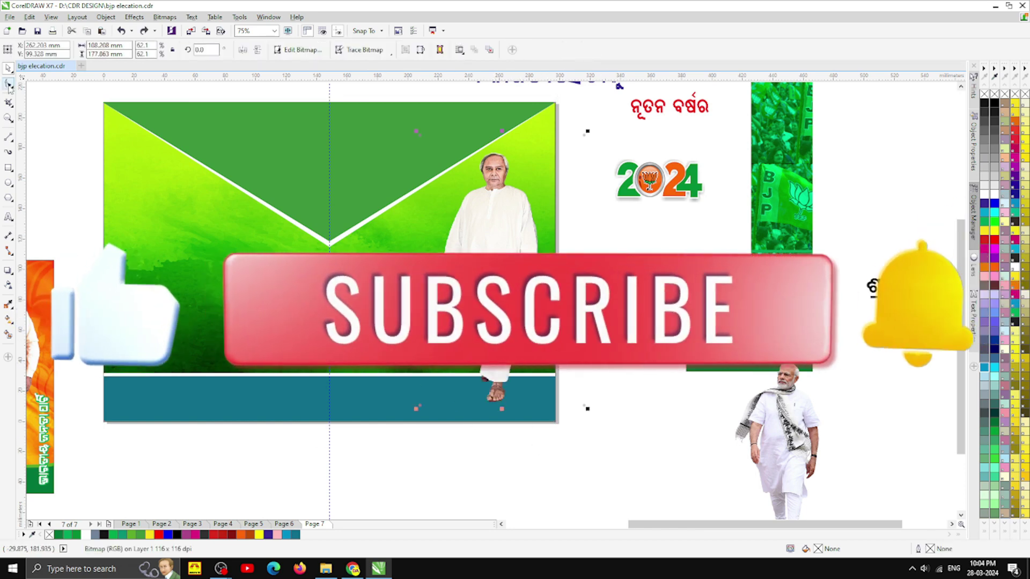
left_click_drag(584, 248, 540, 248)
left_click(8, 68)
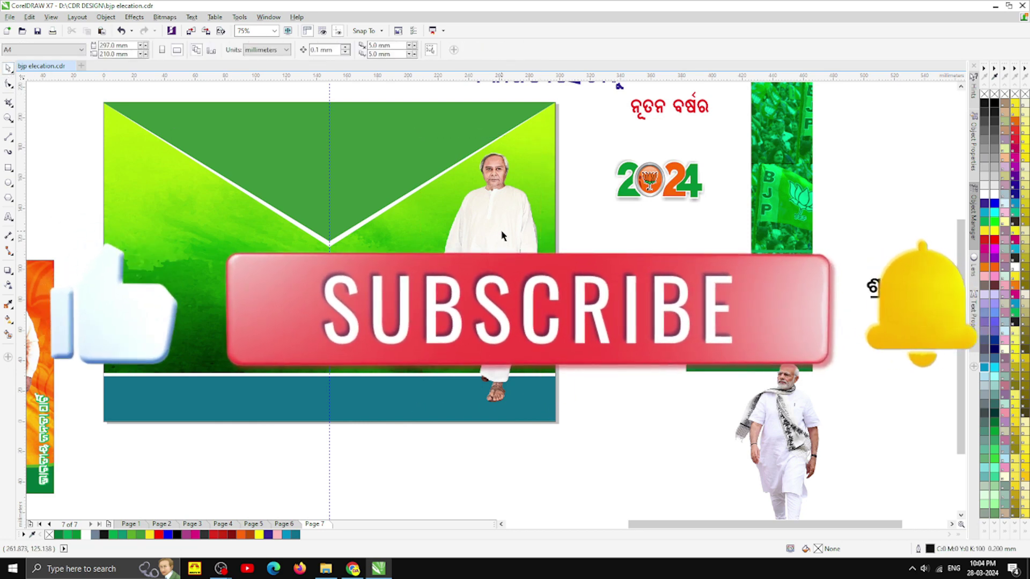
Apply a drop shadow with zero offset around the standing man's photo.
left_click(8, 270)
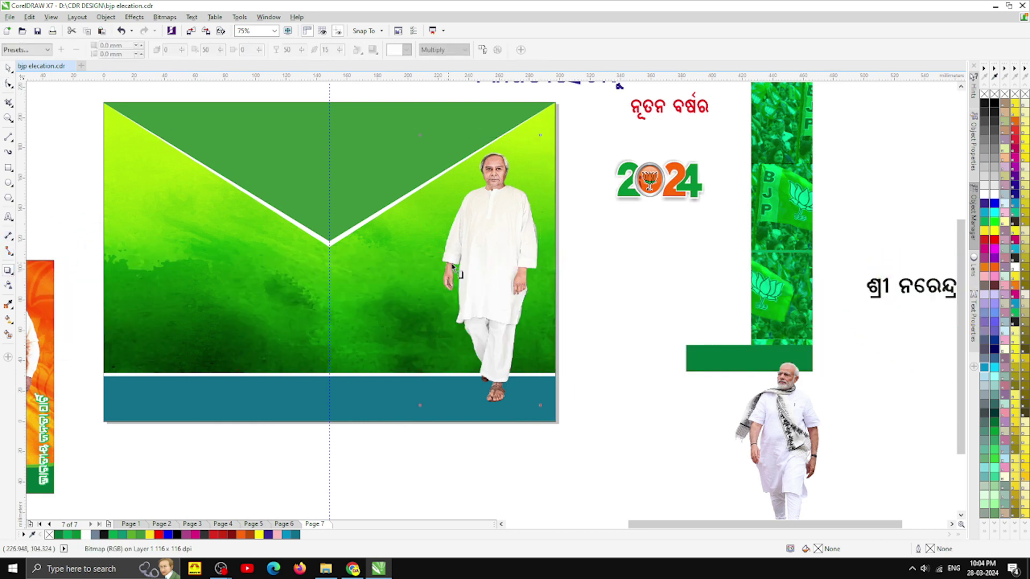
left_click_drag(480, 269, 533, 267)
scroll(552, 177, "up", 2)
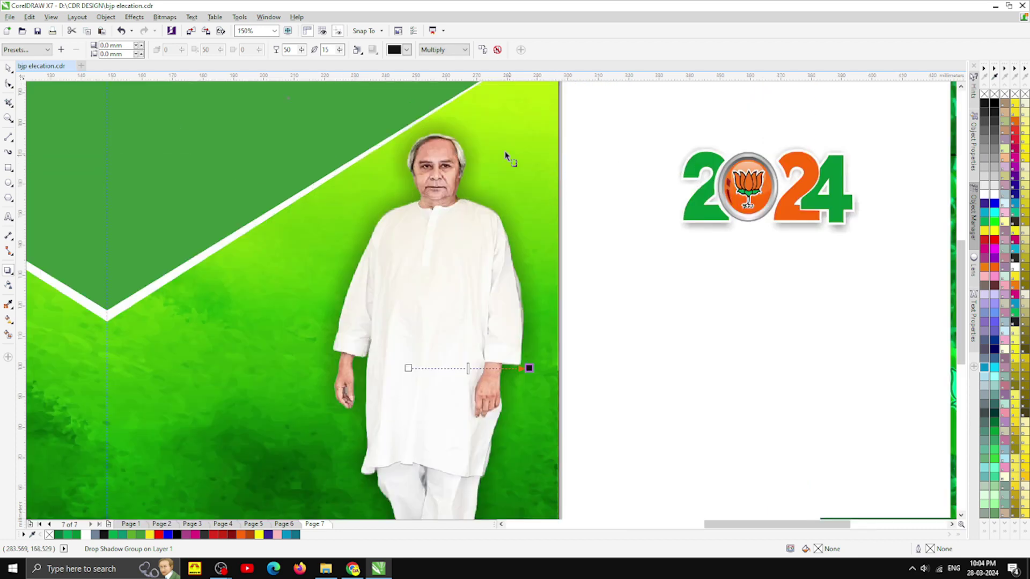
Set the man's drop shadow to white with Normal merge mode and an opacity of 86.
left_click(407, 50)
left_click(430, 76)
left_click(443, 53)
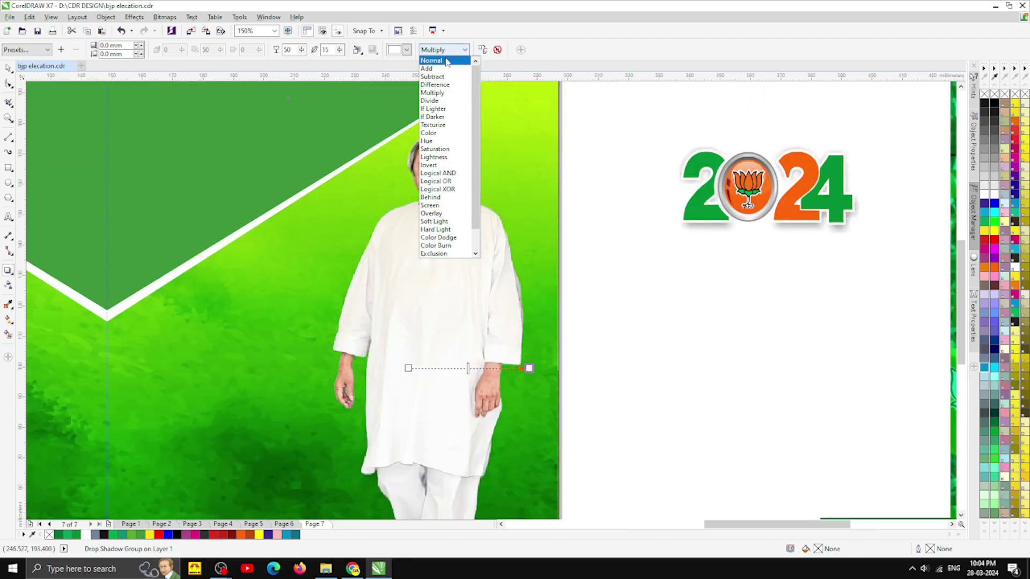
left_click(445, 60)
left_click_drag(528, 368, 495, 368)
key("ctrl+z")
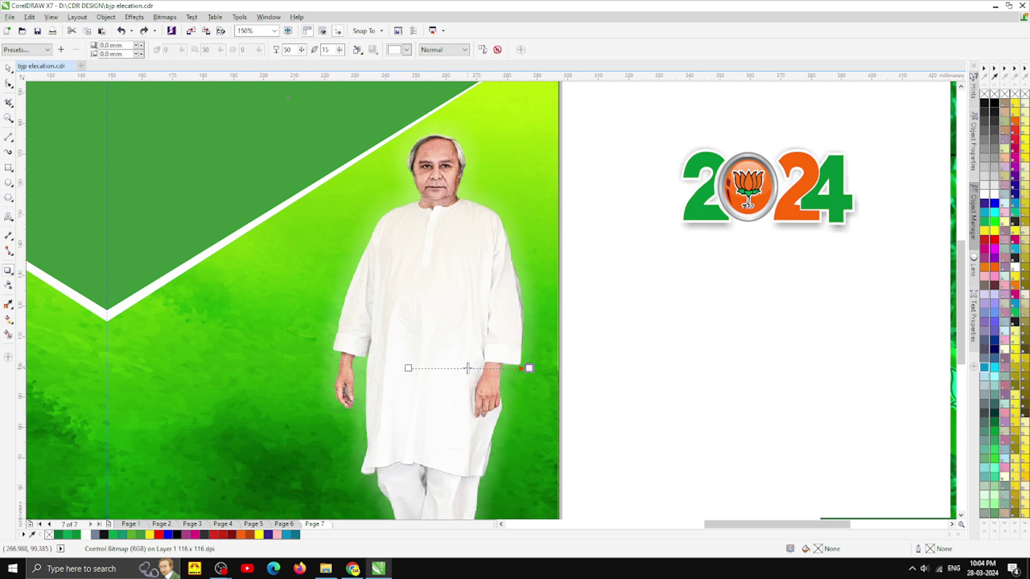
left_click(511, 368)
Try a dark blue shadow behind the standing man, and set the shadow color to black.
left_click(408, 49)
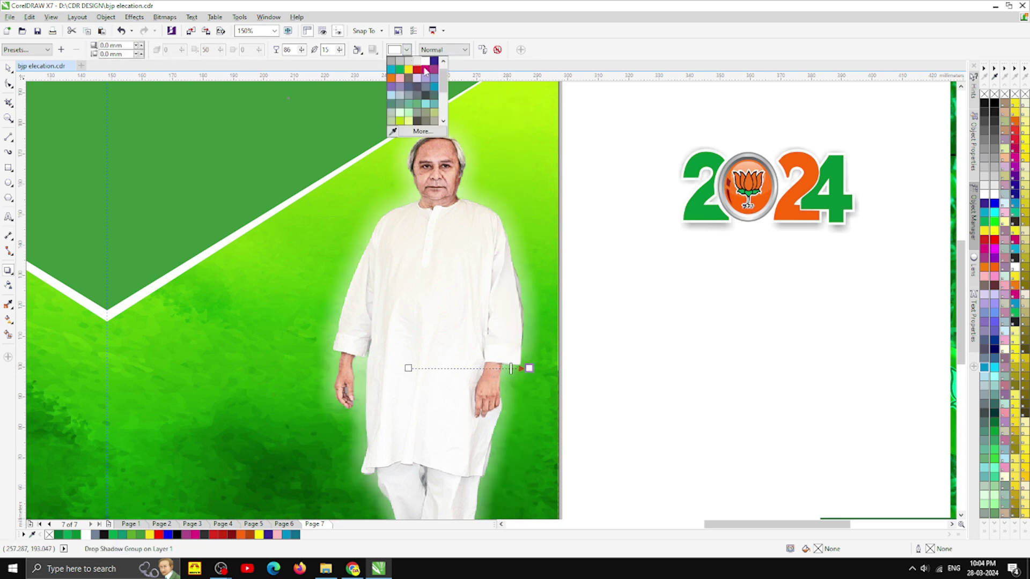
left_click(434, 61)
left_click(408, 50)
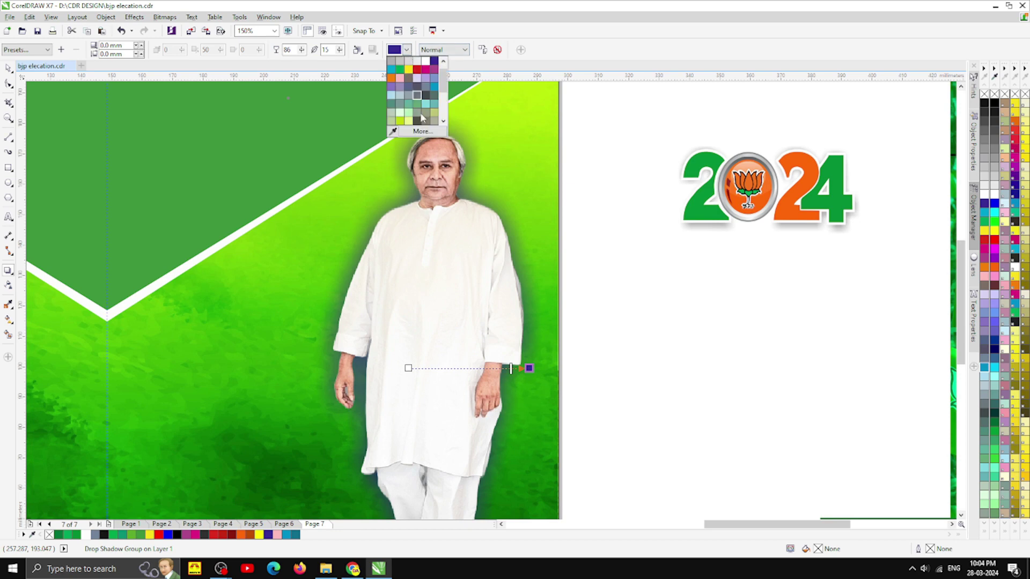
scroll(411, 108, "down", 2)
left_click(416, 121)
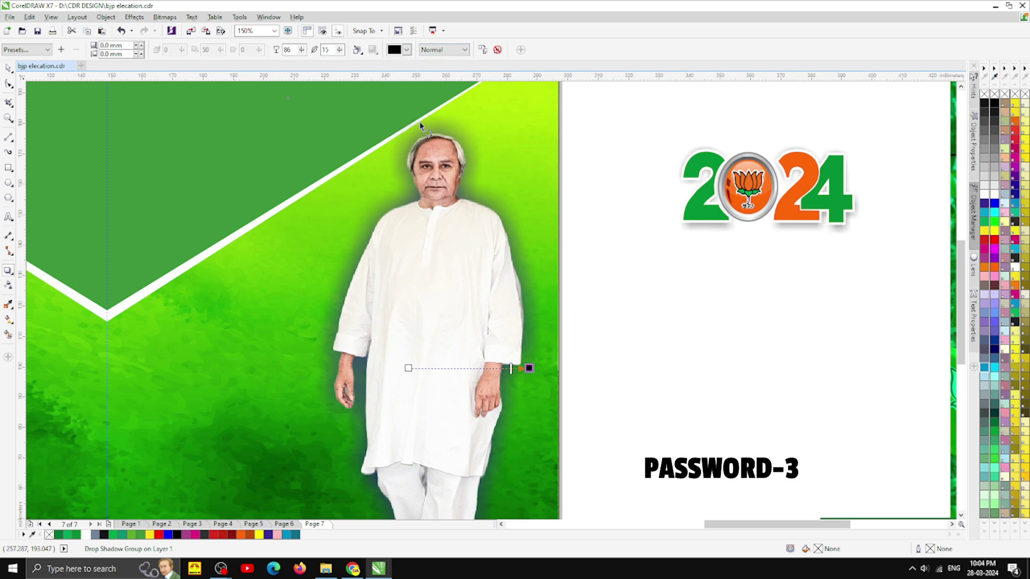
scroll(458, 236, "down", 3)
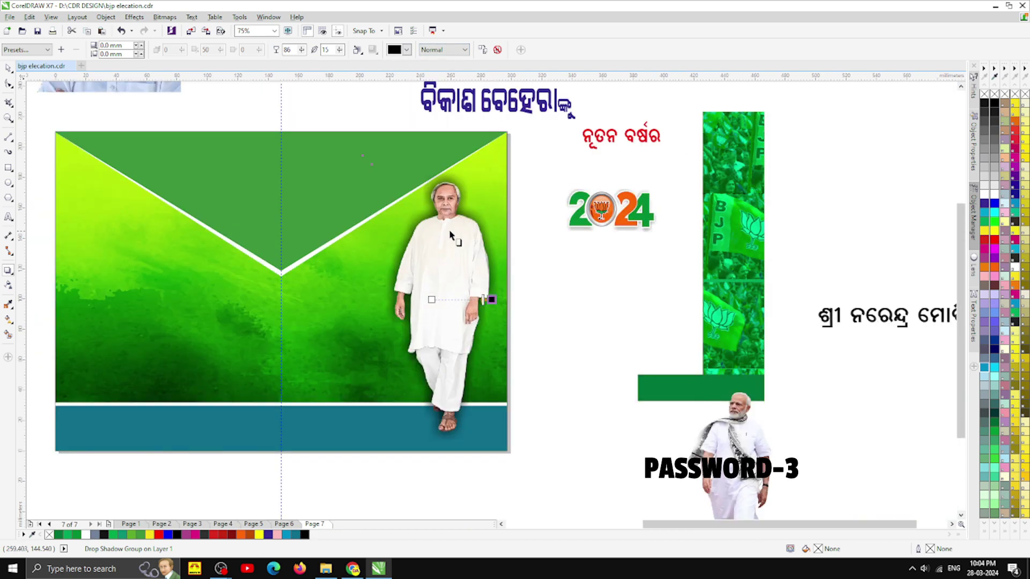
left_click(9, 69)
left_click(612, 368)
Delete the leaf decoration around the round green conch logo above the banner.
scroll(461, 297, "down", 2)
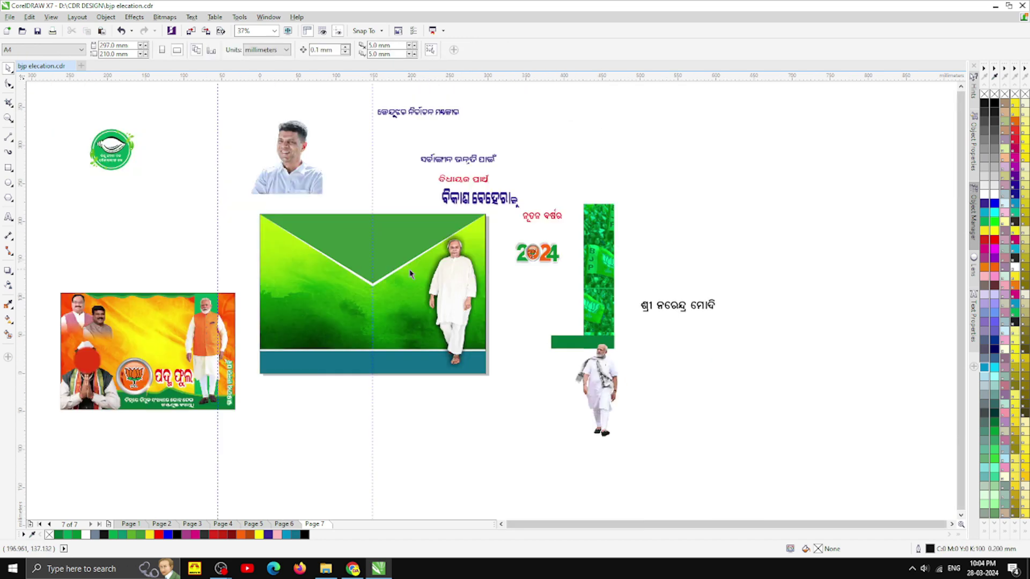
scroll(410, 274, "up", 2)
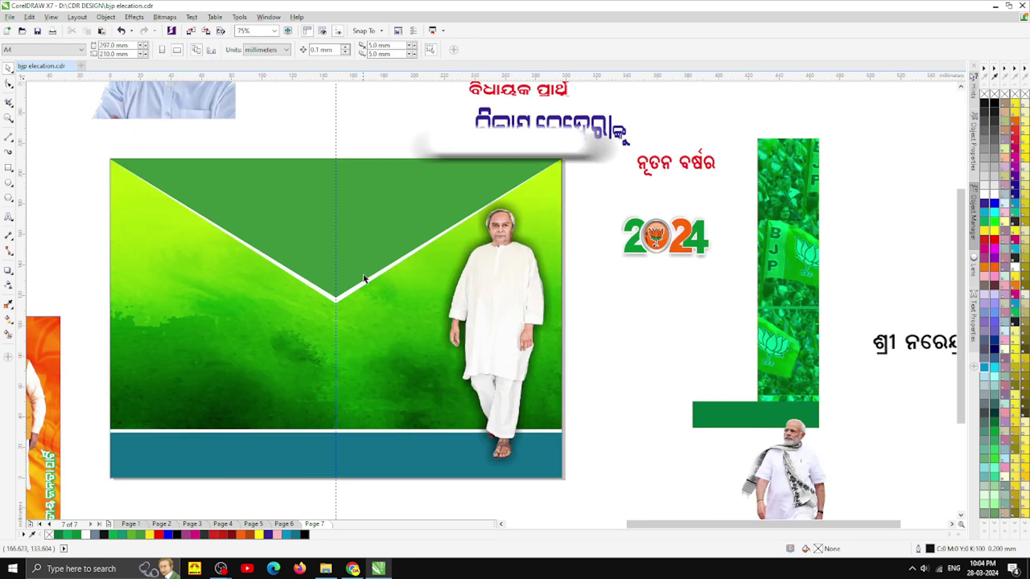
scroll(586, 461, "down", 2)
scroll(181, 224, "up", 2)
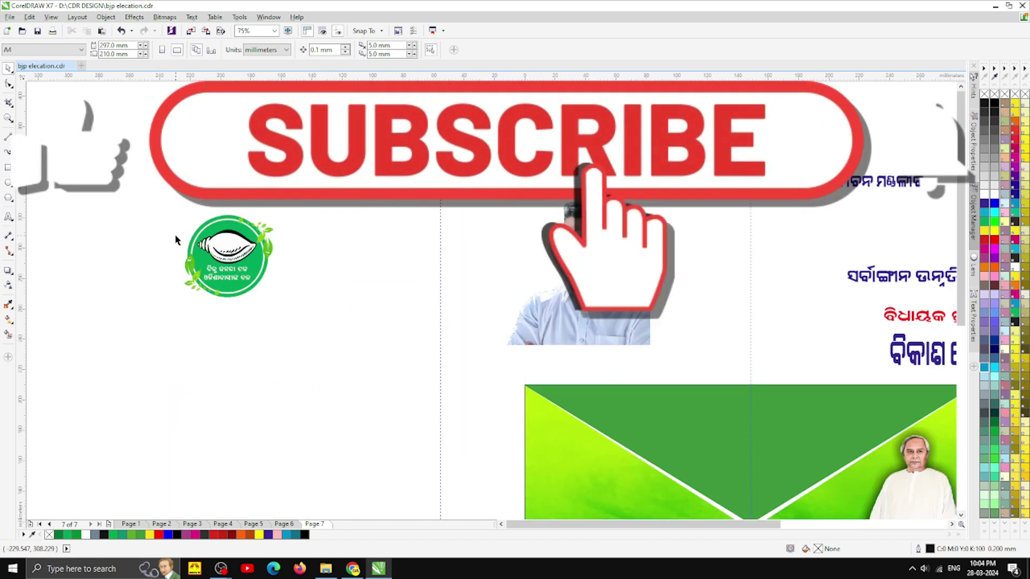
left_click_drag(190, 268, 117, 243)
key("Delete")
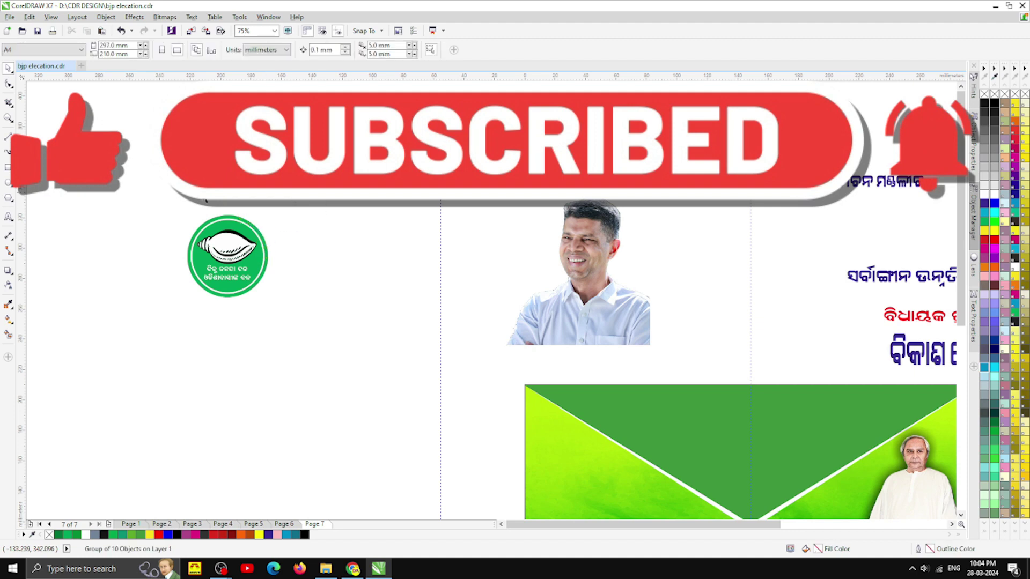
Move the conch logo to the tip of the banner's V shape on the center guideline and bring it to the front.
left_click_drag(158, 204, 326, 336)
scroll(235, 244, "down", 2)
left_click_drag(236, 245, 503, 385)
scroll(491, 352, "up", 2)
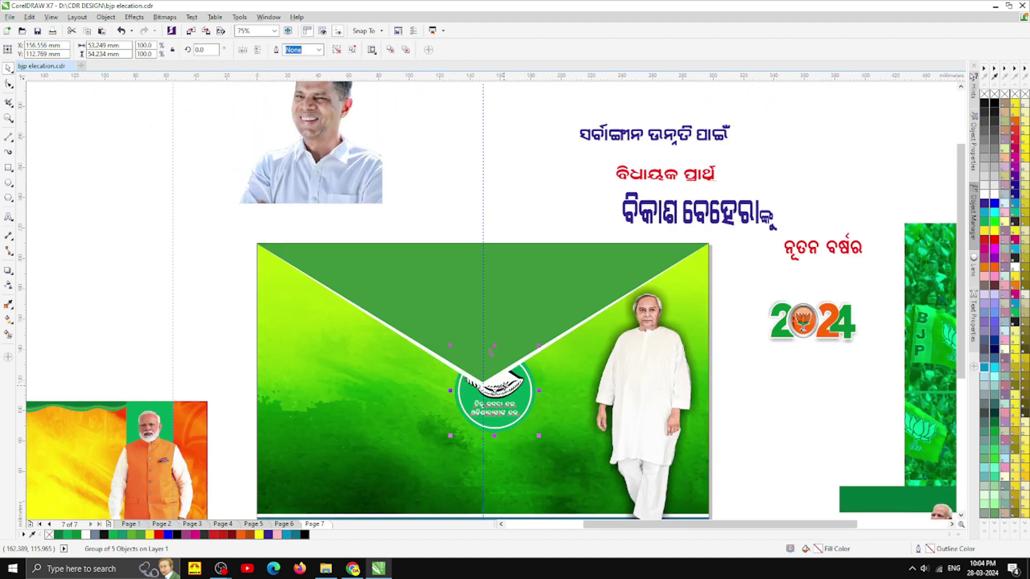
key("shift+Page_Up")
scroll(485, 365, "up", 4)
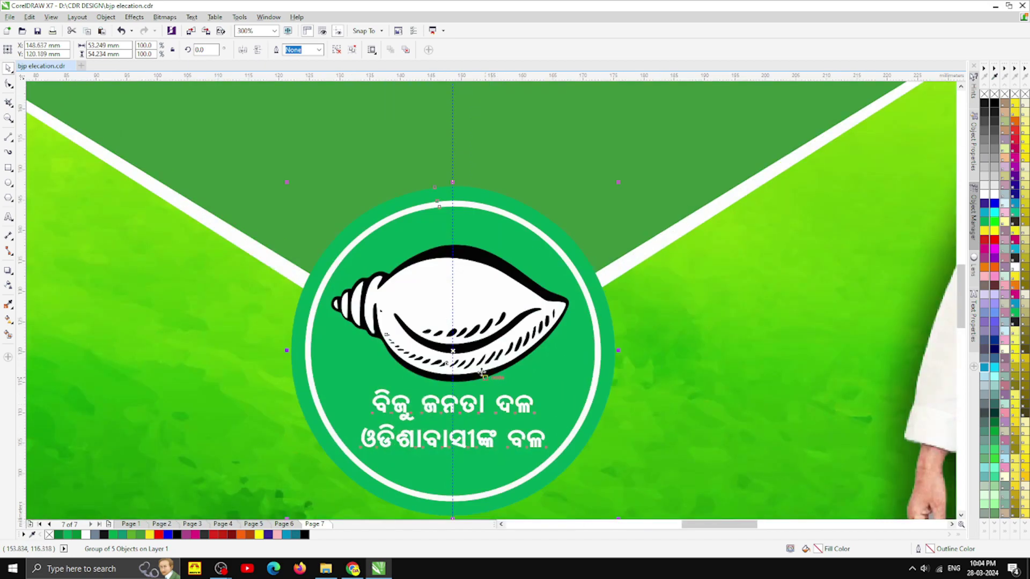
Nudge the conch logo upward about 1 mm along the center guideline and deselect it.
key("Up")
key("Up")
key("Up")
key("Up")
scroll(473, 269, "down", 1)
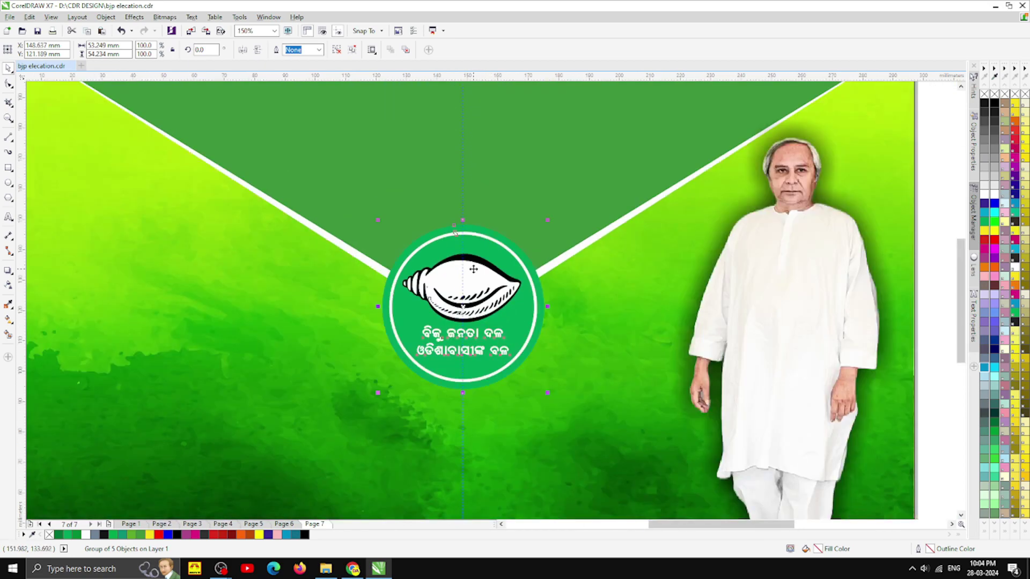
scroll(473, 270, "down", 4)
left_click(601, 346)
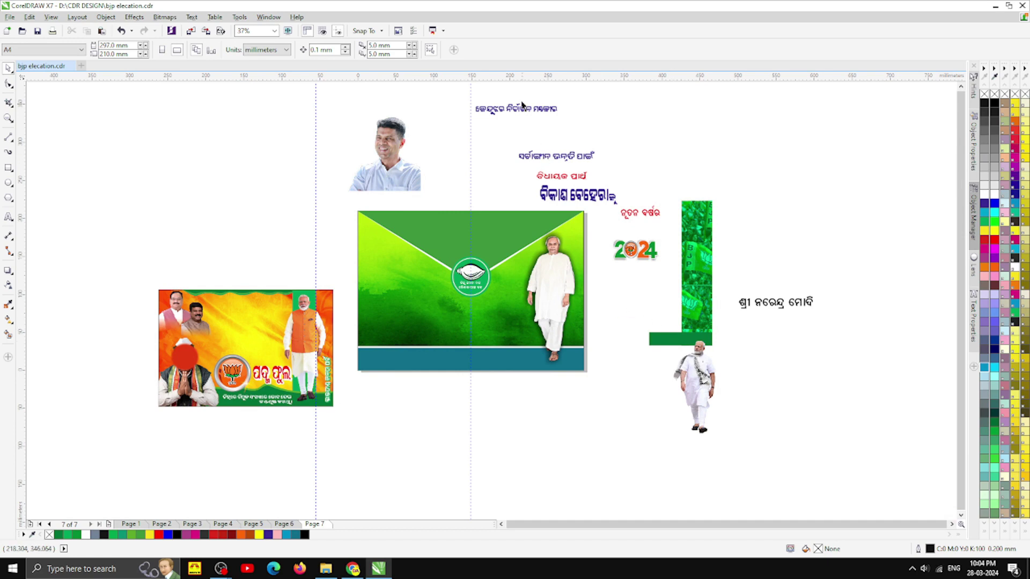
Move the Odia heading "କେନ୍ଦୁଝର ନିର୍ବାଚନ ମଣ୍ଡଳୀର" into the upper part of the green V shape and enlarge it to about 168.8 mm wide.
left_click_drag(523, 110, 504, 221)
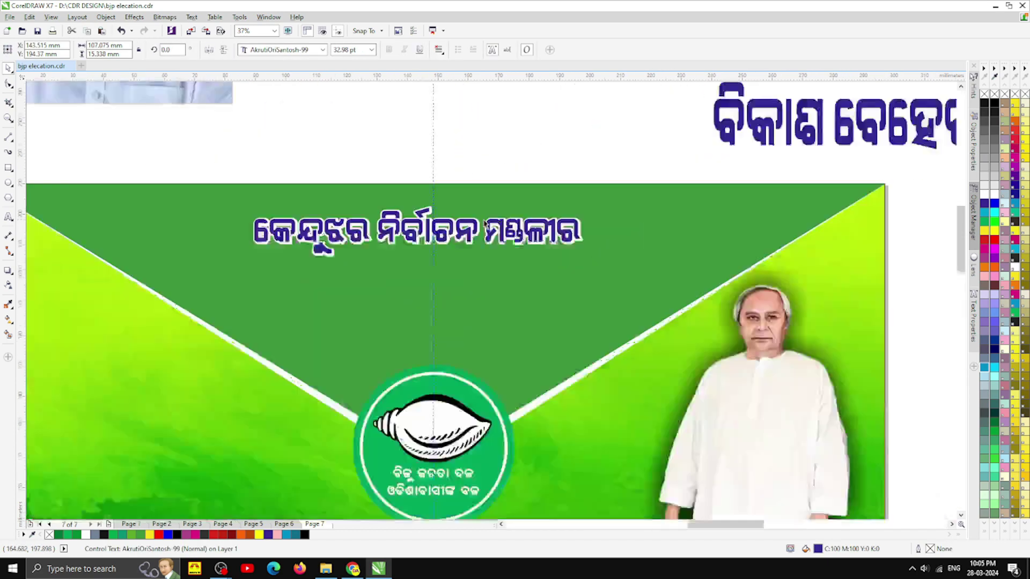
scroll(500, 220, "up", 6)
scroll(500, 220, "down", 2)
left_click_drag(592, 258, 687, 271)
scroll(376, 154, "down", 4)
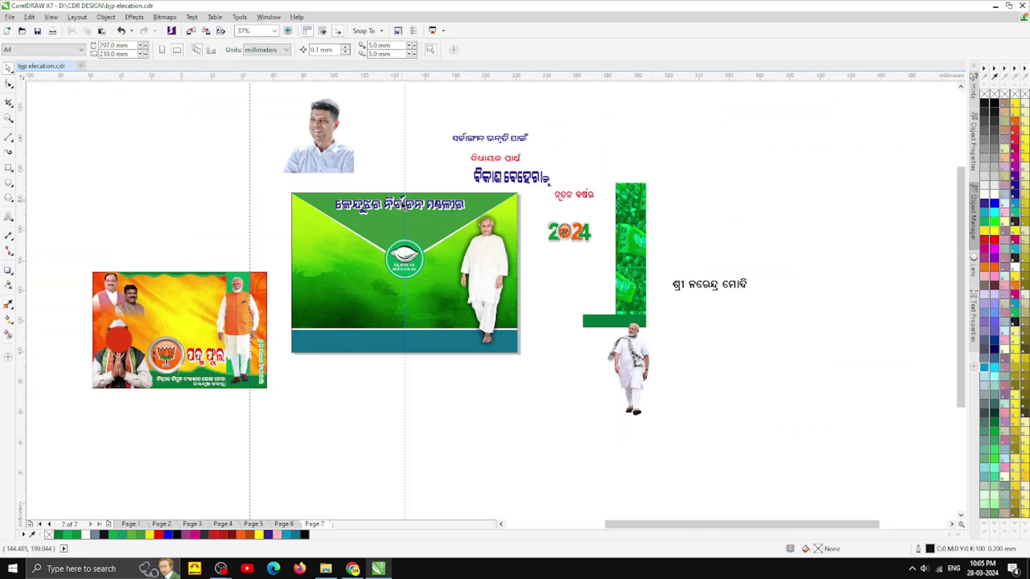
scroll(427, 203, "up", 6)
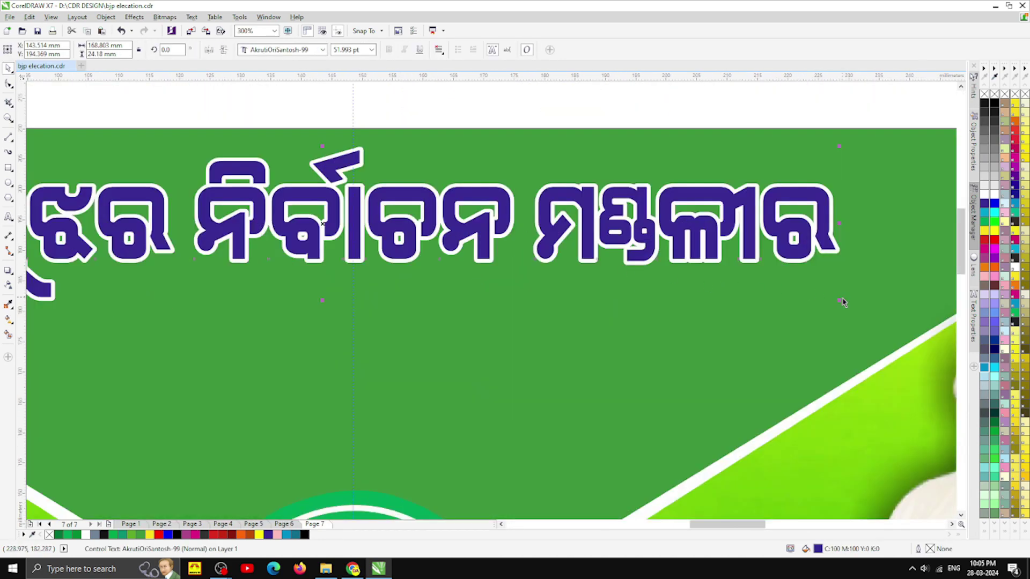
scroll(749, 224, "down", 2)
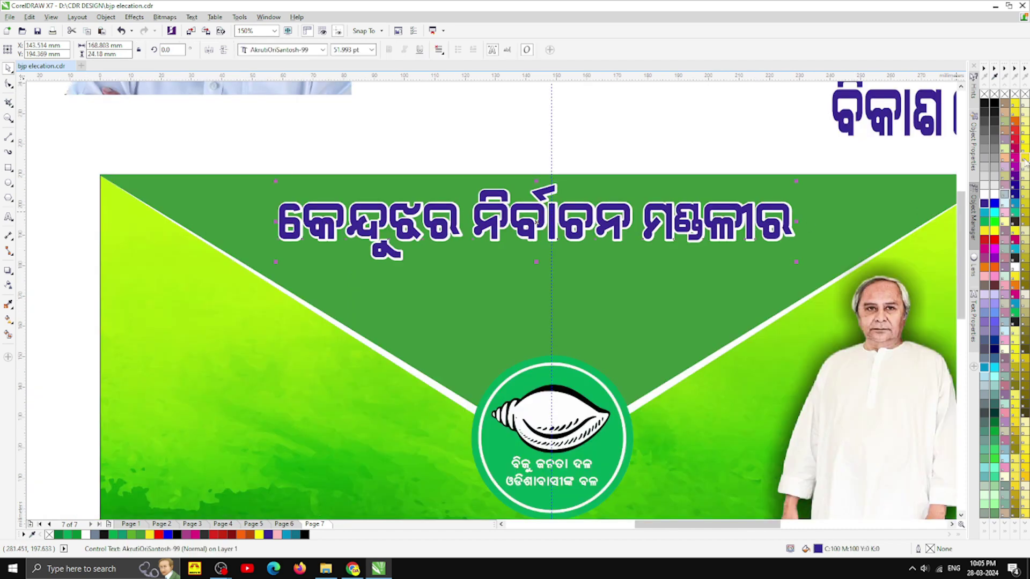
Break the heading's contour group apart, delete the white contour around the letters and select the remaining text.
left_click(646, 107)
scroll(528, 183, "up", 2)
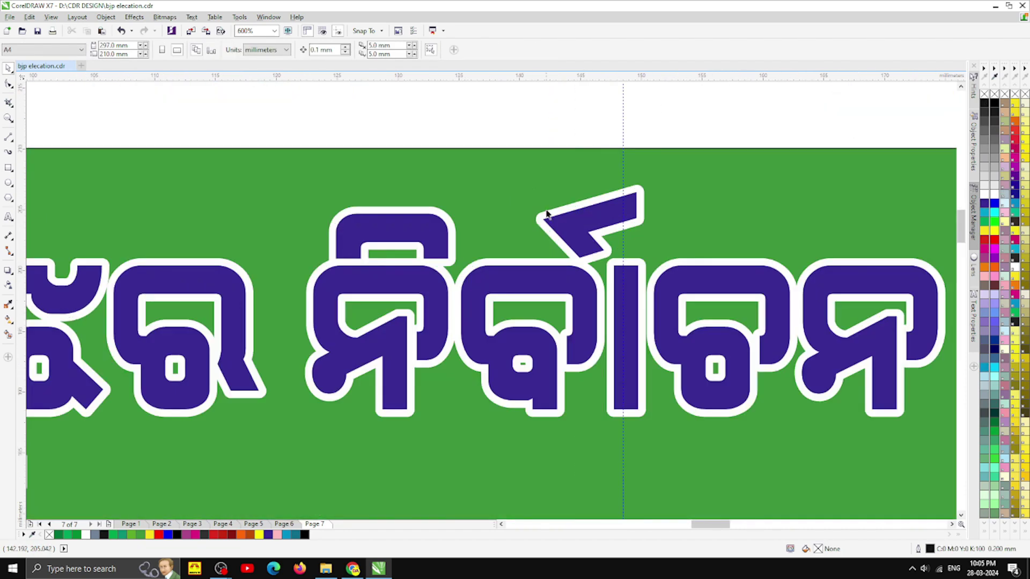
right_click(546, 215)
left_click(558, 232)
key("Escape")
left_click(581, 204)
key("Delete")
scroll(480, 188, "down", 1)
left_click(481, 227)
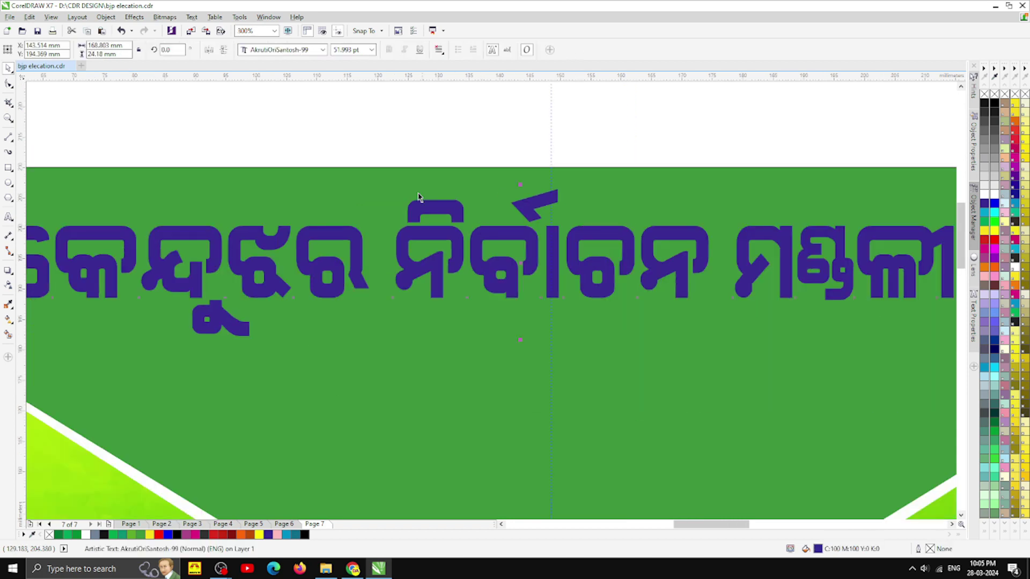
Fill the heading text with yellow (C0 M0 Y100 K0) and deselect it.
scroll(418, 197, "down", 4)
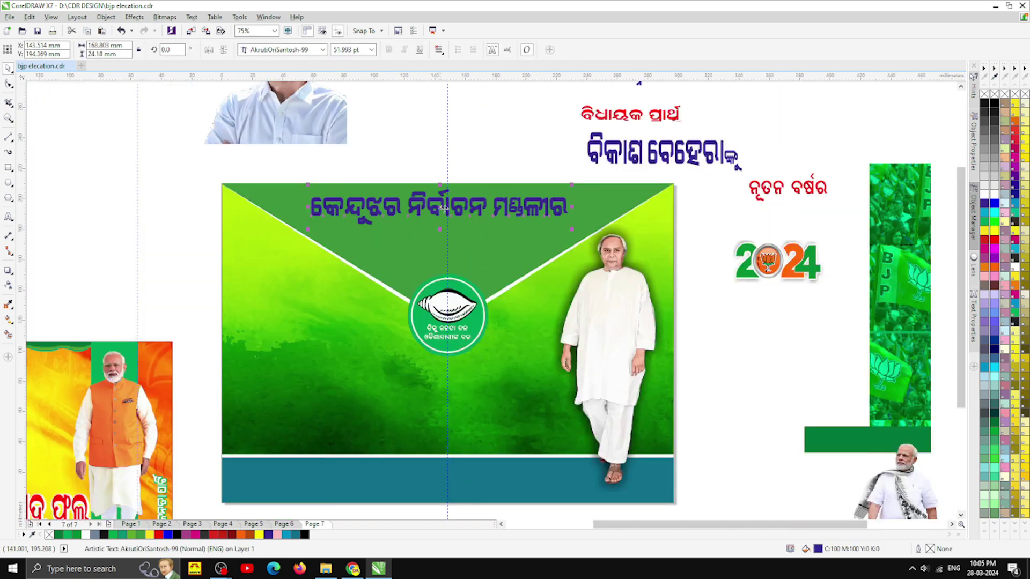
left_click(986, 232)
key("Escape")
scroll(471, 210, "up", 3)
scroll(464, 226, "down", 3)
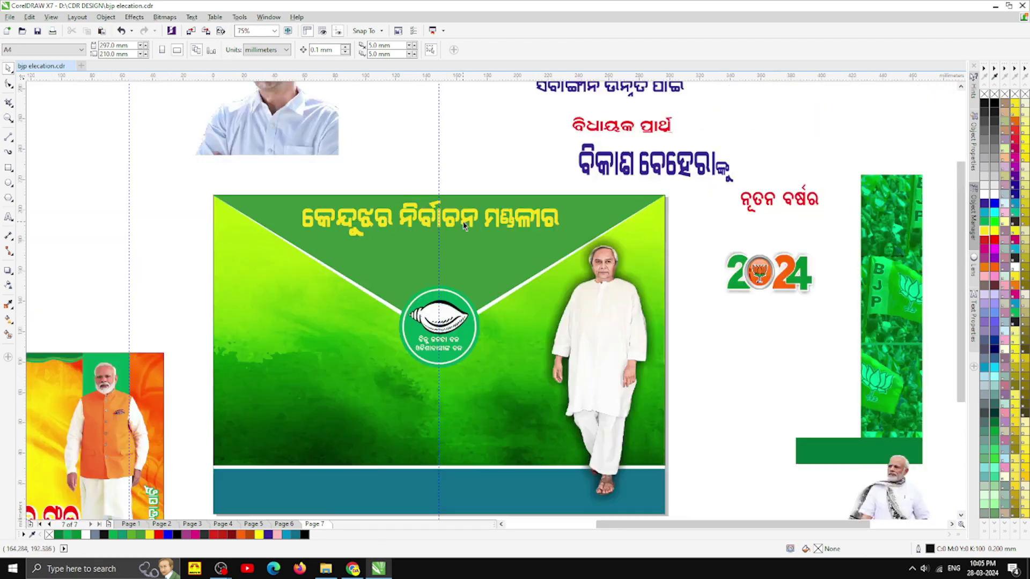
Move the text line "ସର୍ବାଙ୍ଗୀନ ଉନ୍ନତି ପାଇଁ" from above the banner to just below the yellow heading, near the center guideline.
scroll(569, 153, "down", 2)
left_click_drag(585, 159, 464, 214)
scroll(518, 242, "up", 6)
scroll(462, 259, "down", 1)
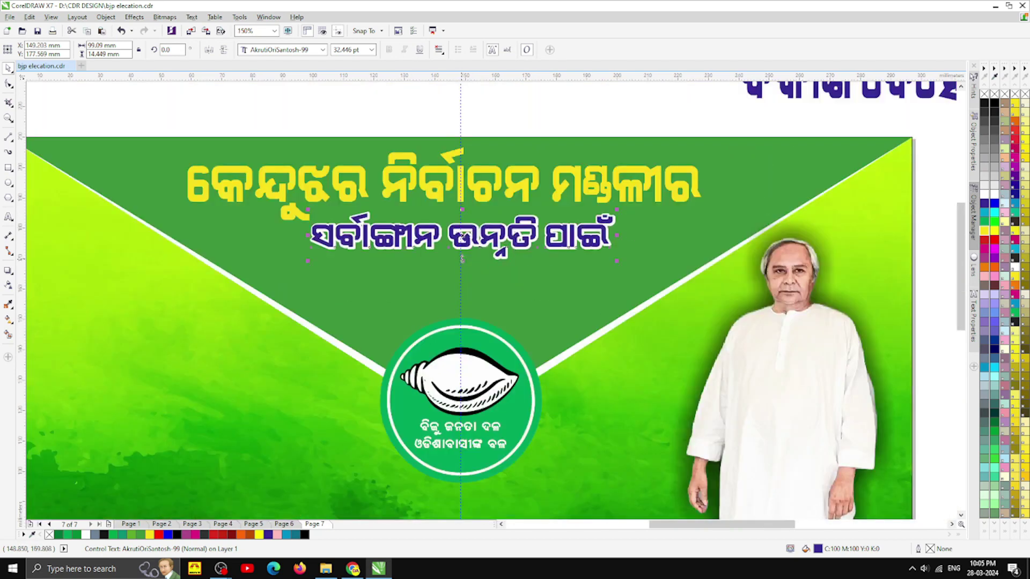
Reduce the yellow heading's height to about 21.3 mm and center it on the vertical guideline.
left_click(439, 198)
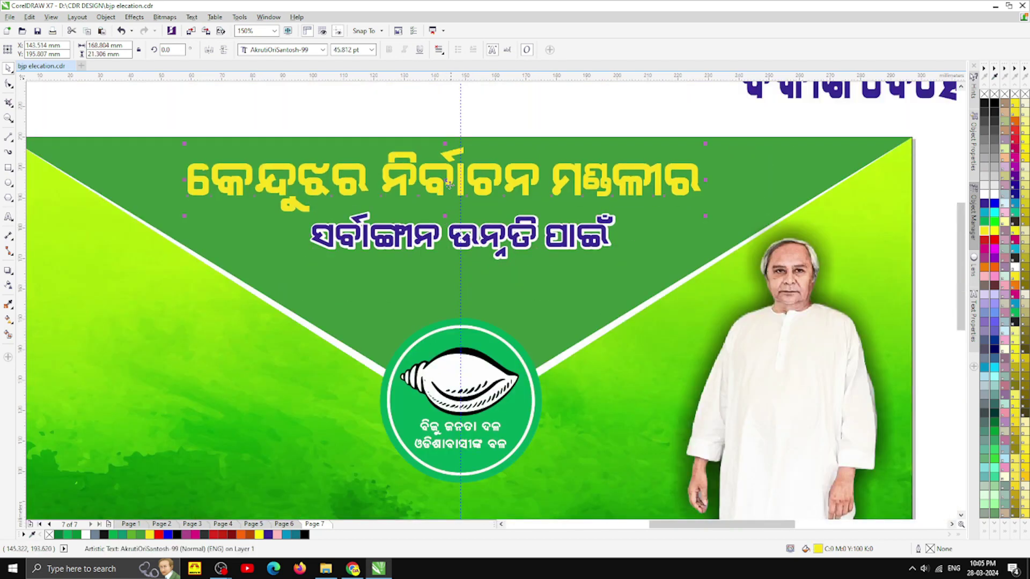
left_click_drag(445, 184, 462, 180)
scroll(464, 185, "up", 2)
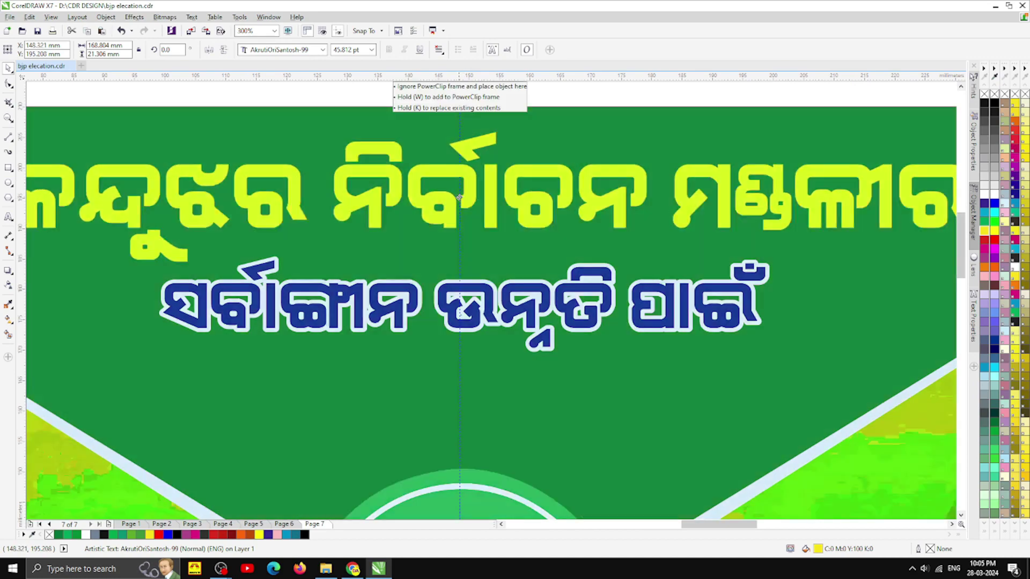
scroll(464, 194, "down", 4)
left_click(498, 161)
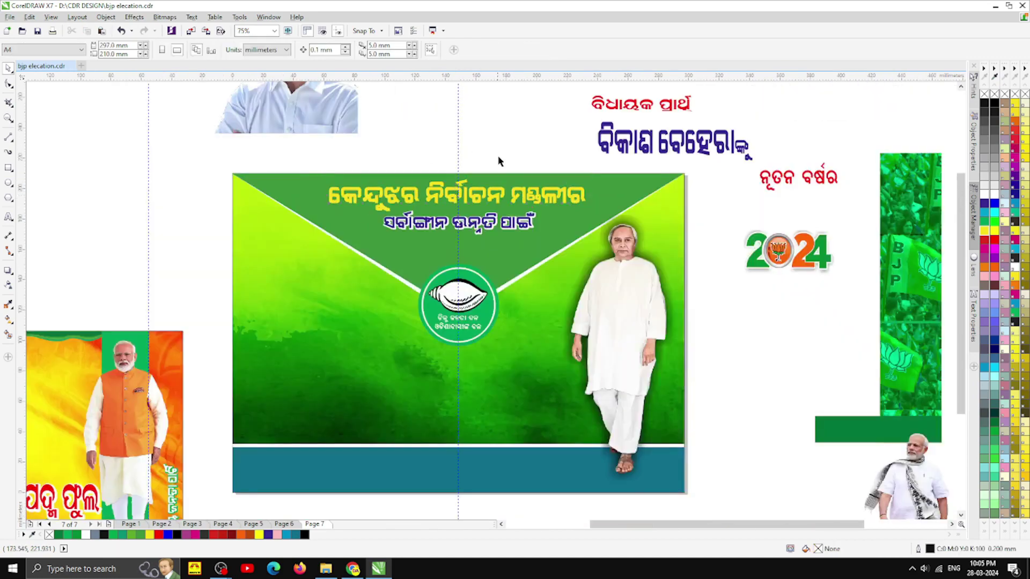
Break apart the contour group of the blue second text line and delete its white contour.
scroll(484, 220, "up", 2)
left_click(484, 221)
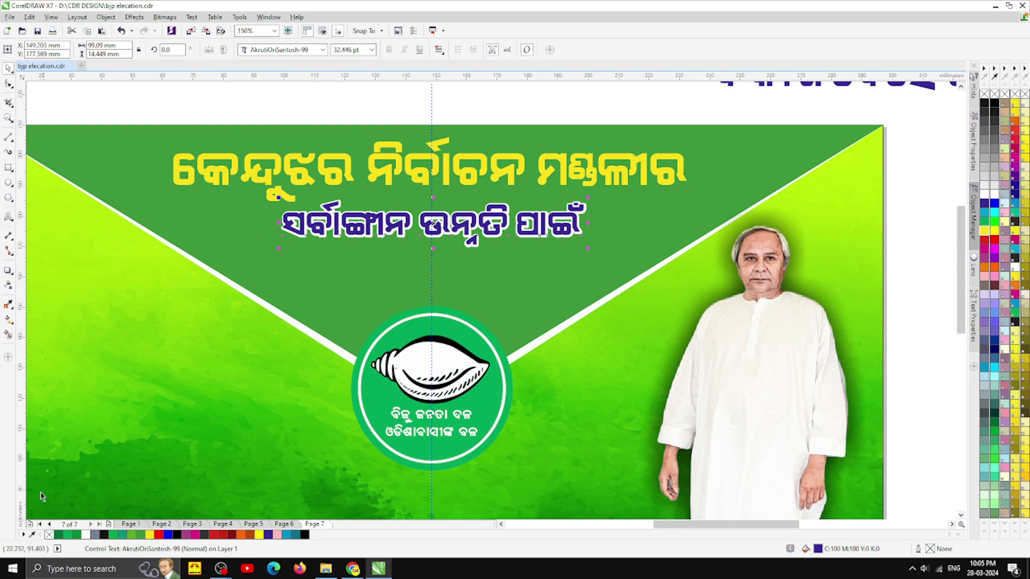
scroll(326, 211, "up", 3)
right_click(308, 189)
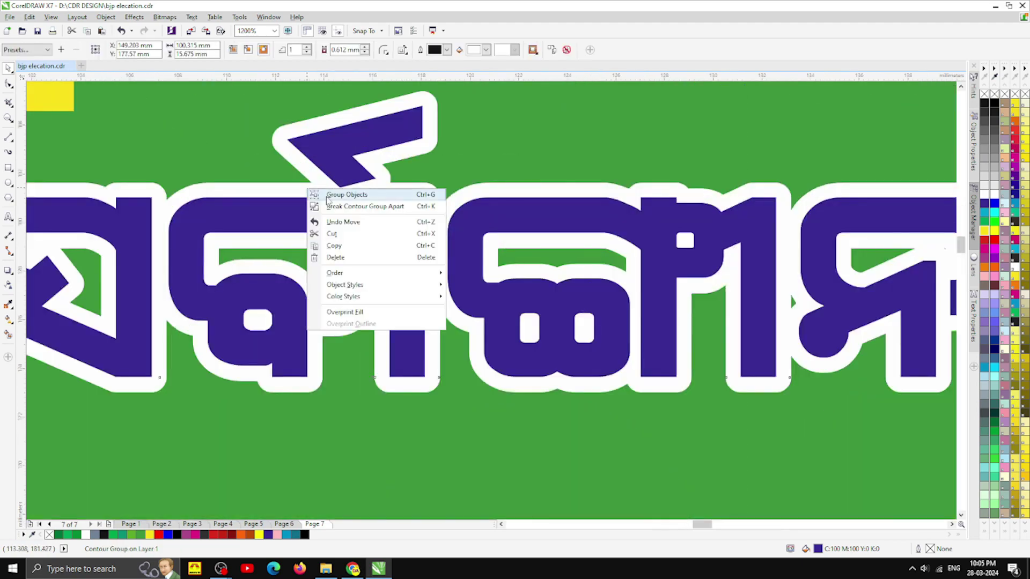
left_click(340, 205)
left_click(340, 204, "shift")
scroll(340, 204, "down", 6)
key("Escape")
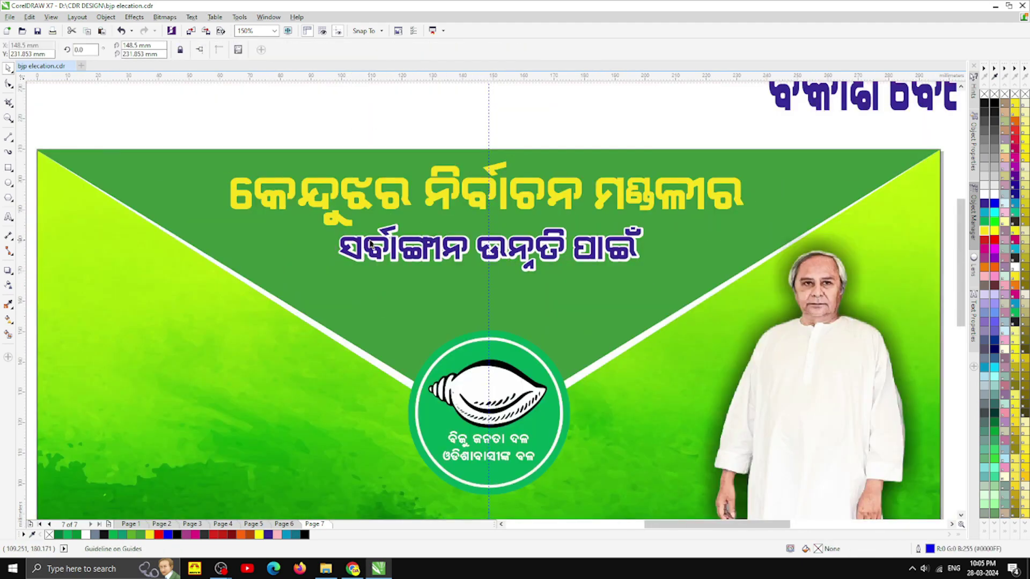
scroll(372, 245, "up", 6)
left_click(371, 224)
scroll(372, 227, "down", 6)
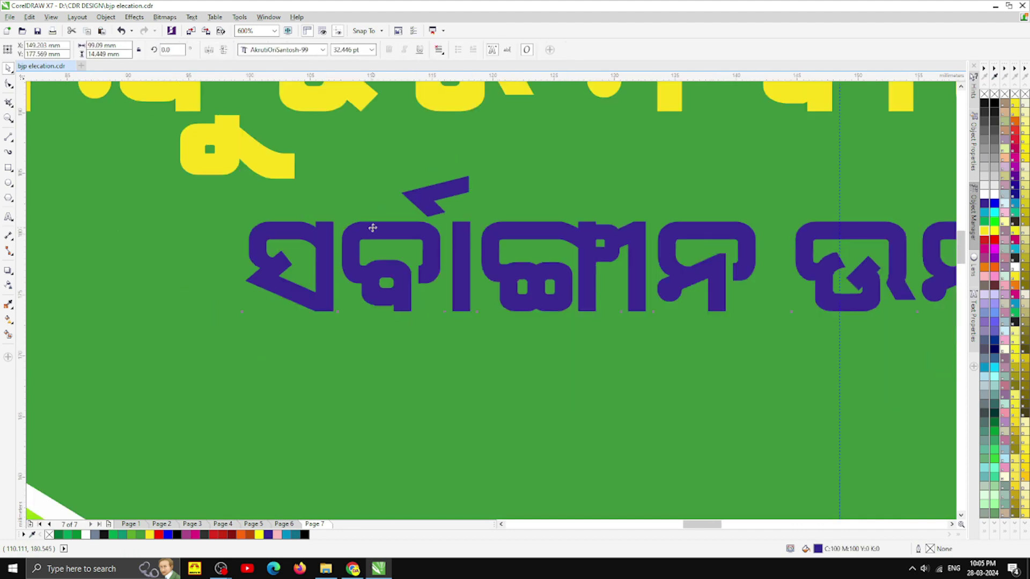
Fill the second text line with white and deselect it.
left_click(86, 534)
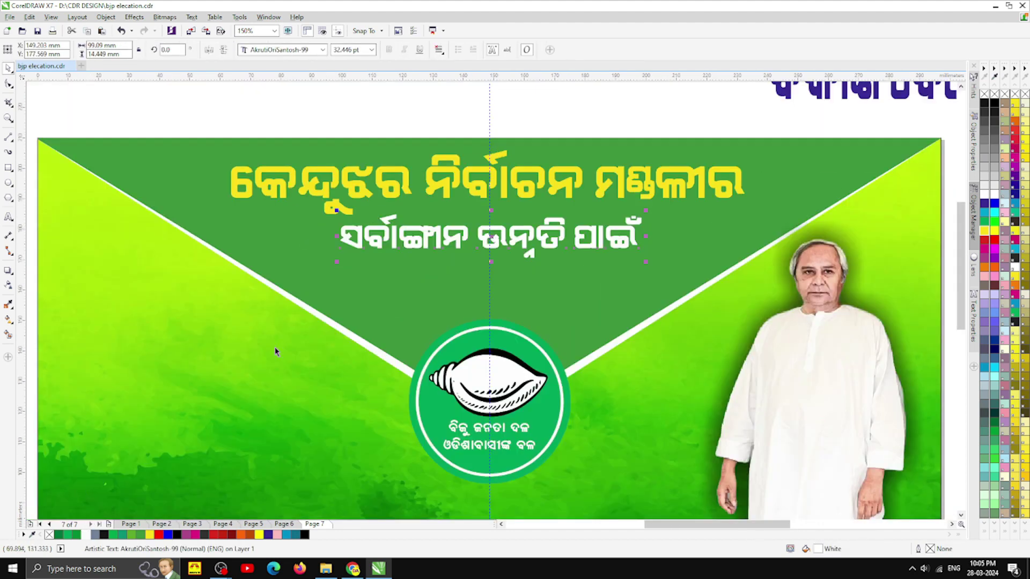
scroll(288, 317, "down", 1)
left_click(299, 207)
scroll(298, 207, "down", 2)
scroll(299, 209, "up", 4)
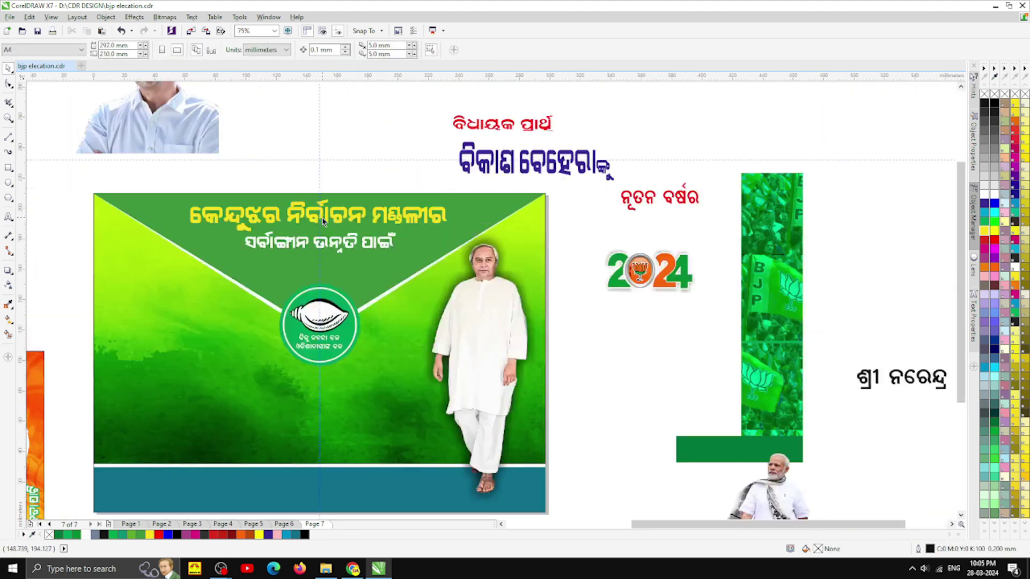
Fill the V-shaped panel behind the headings with dark green (#017439).
left_click(225, 245)
left_click(62, 535)
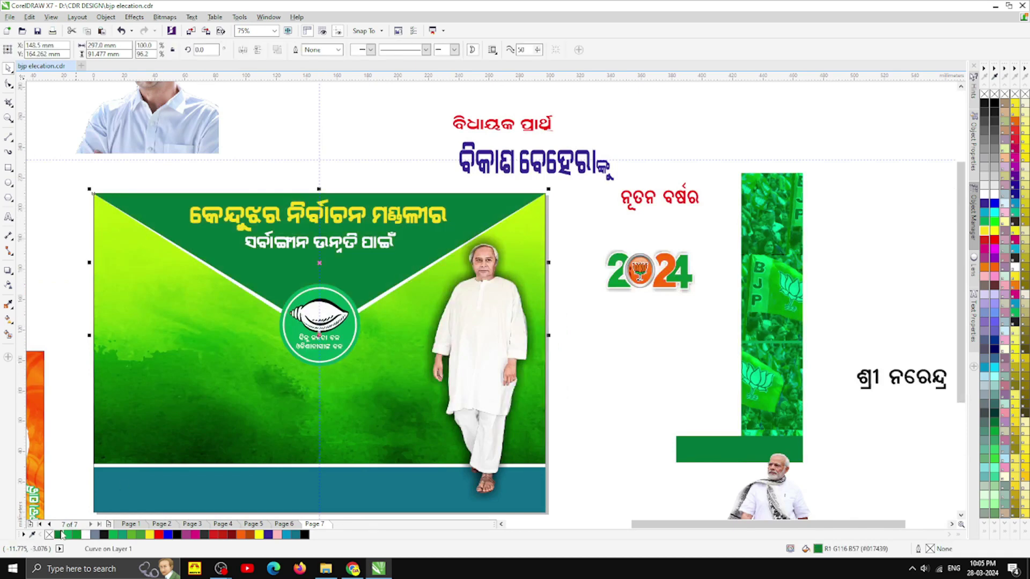
left_click(36, 299)
scroll(287, 240, "down", 2)
scroll(287, 240, "up", 2)
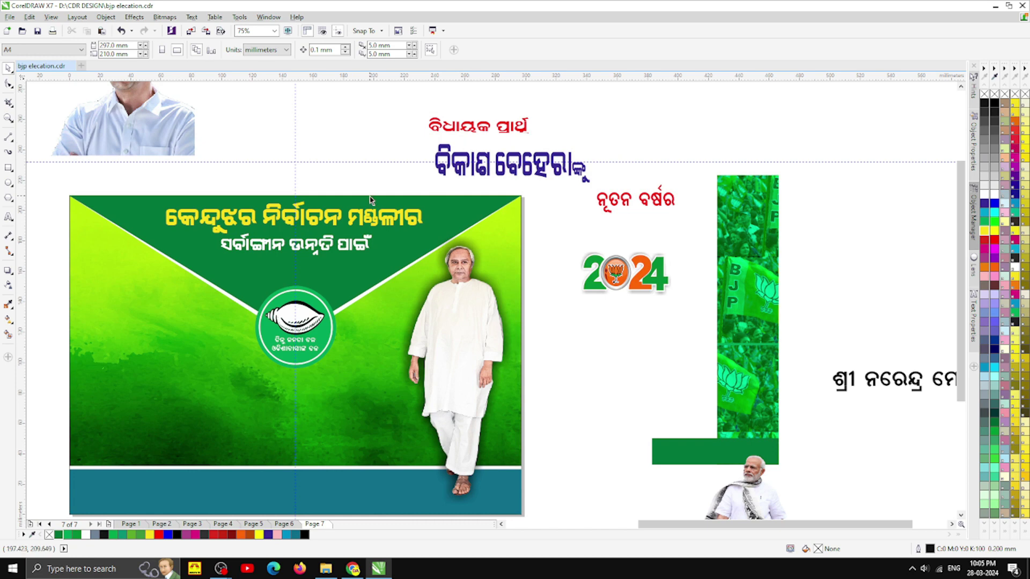
Enlarge and lower the white second text line, and shift the yellow heading down slightly.
left_click(341, 253)
scroll(342, 253, "down", 2)
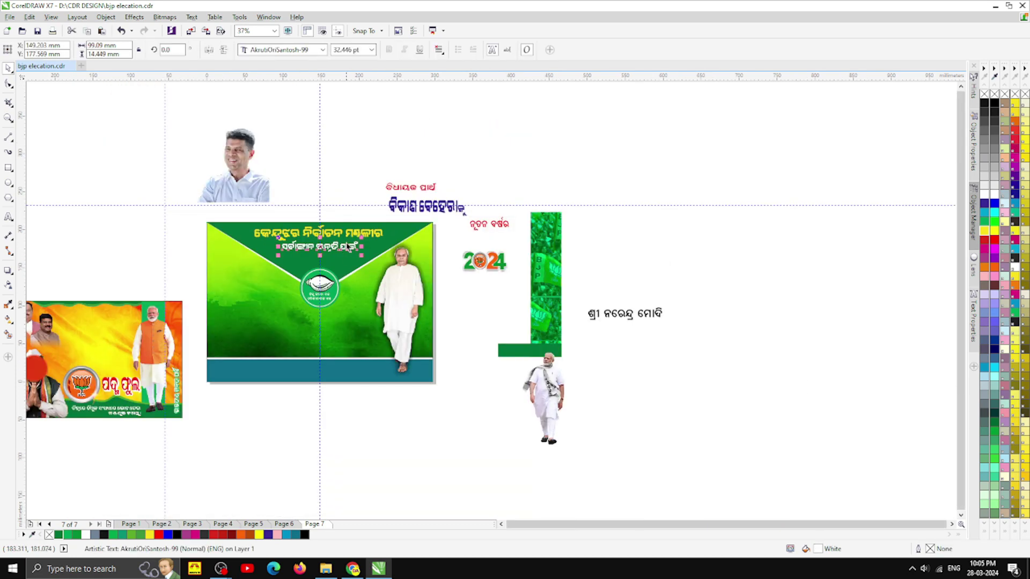
scroll(345, 244, "up", 2)
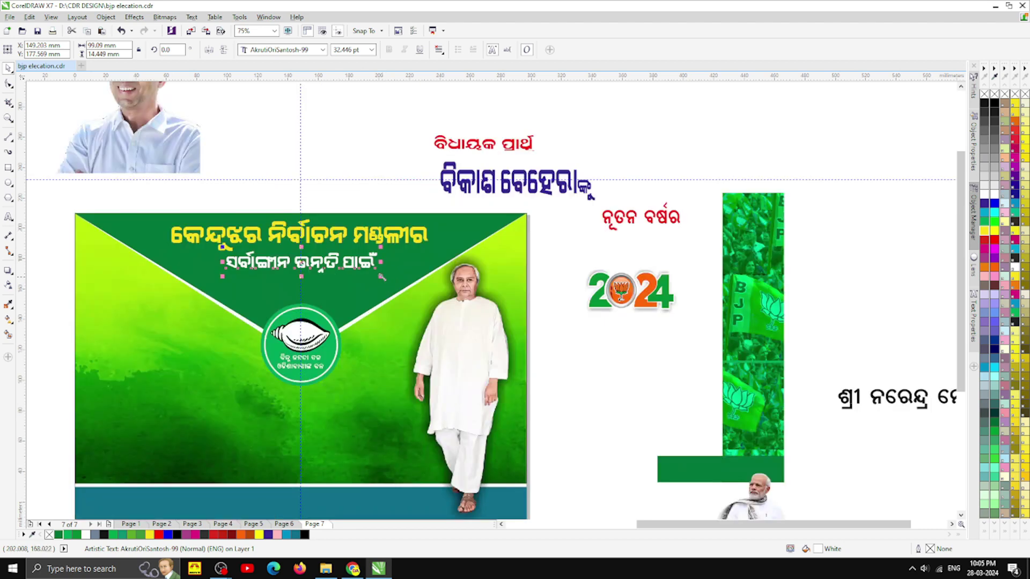
mouse_move(382, 277)
left_mouse_down()
mouse_move(406, 279)
mouse_move(397, 279)
left_mouse_up()
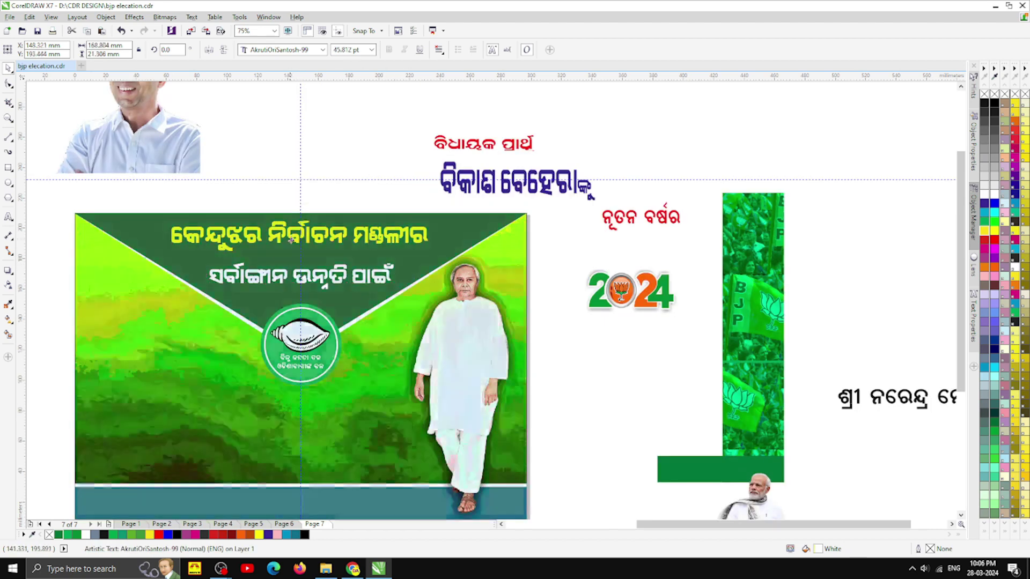
left_click_drag(290, 236, 291, 242)
left_click(269, 182)
scroll(295, 232, "down", 1)
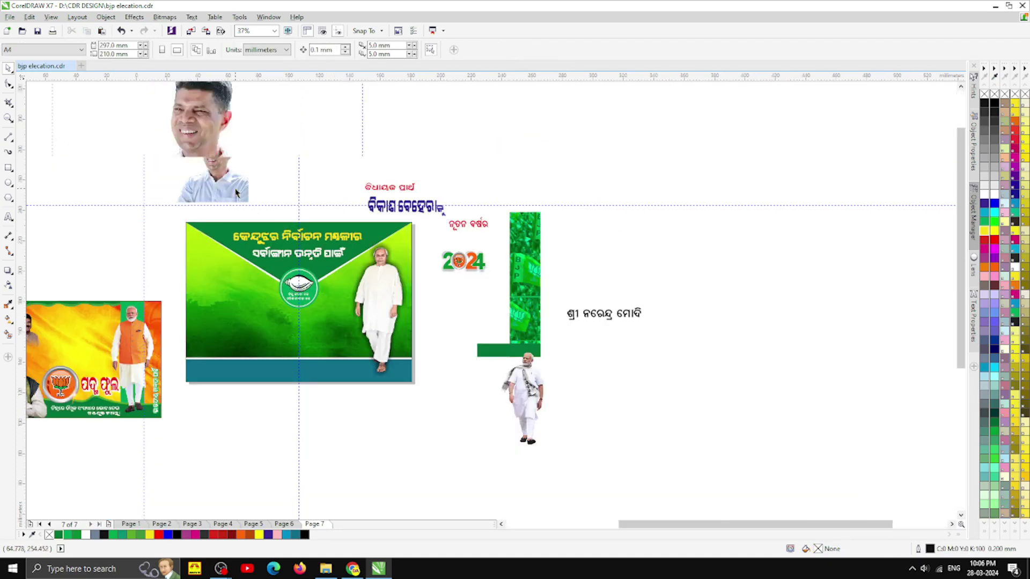
Move the portrait of the man in the light shirt onto the banner's upper left area and mirror it horizontally.
scroll(236, 190, "up", 1)
left_click_drag(211, 165, 206, 313)
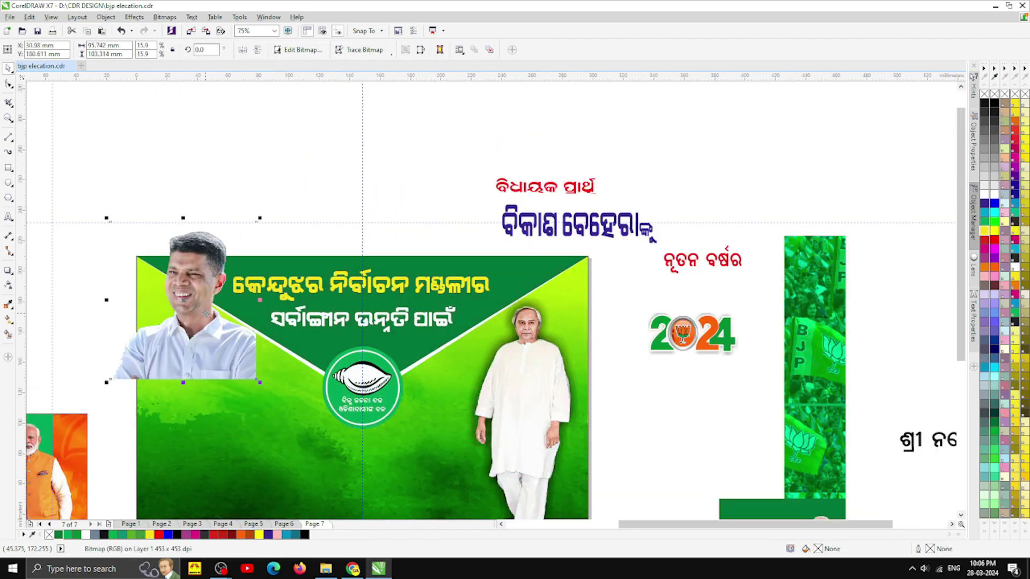
left_click(243, 50)
Scale the portrait down slightly and align it with the banner's left edge beside the headings.
left_click_drag(234, 235, 269, 248)
scroll(177, 311, "up", 1)
left_click_drag(190, 288, 202, 293)
scroll(204, 285, "down", 1)
left_click(104, 346)
scroll(208, 369, "up", 1)
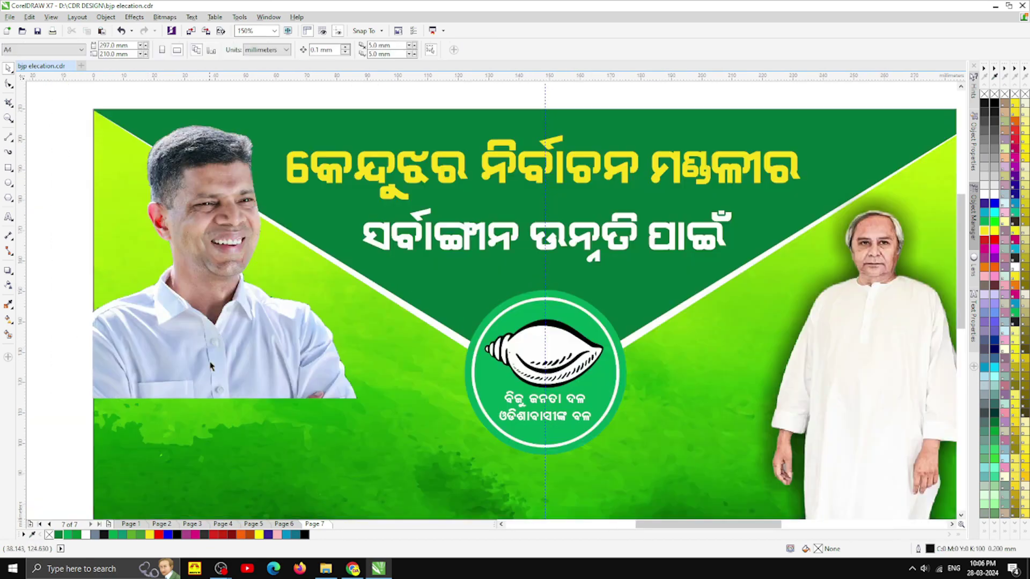
Fade the lower edge of the portrait into the green background with a vertical linear transparency.
left_click(210, 367)
left_click(8, 286)
scroll(207, 373, "up", 4)
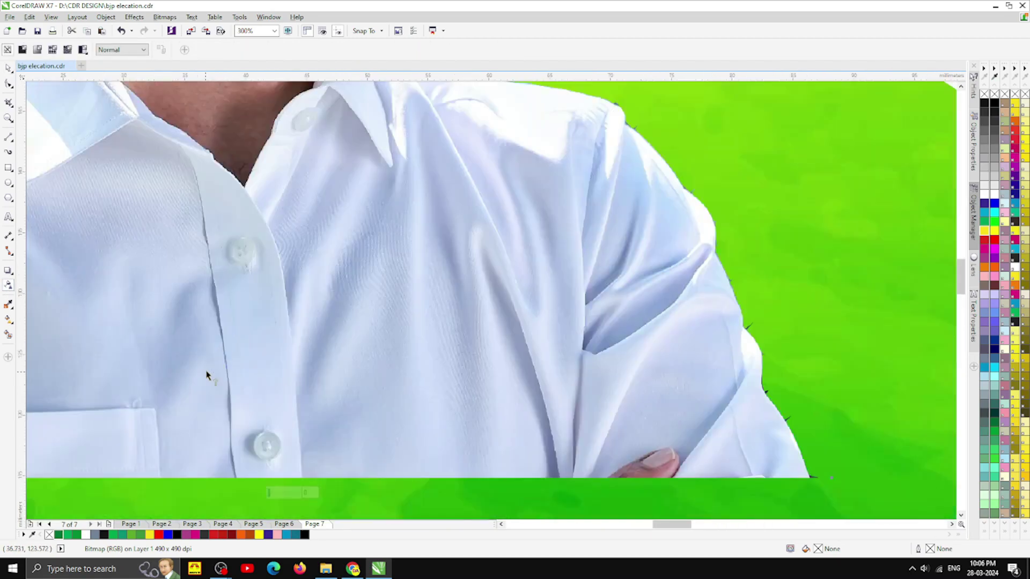
left_click_drag(220, 301, 221, 432)
scroll(221, 432, "down", 4)
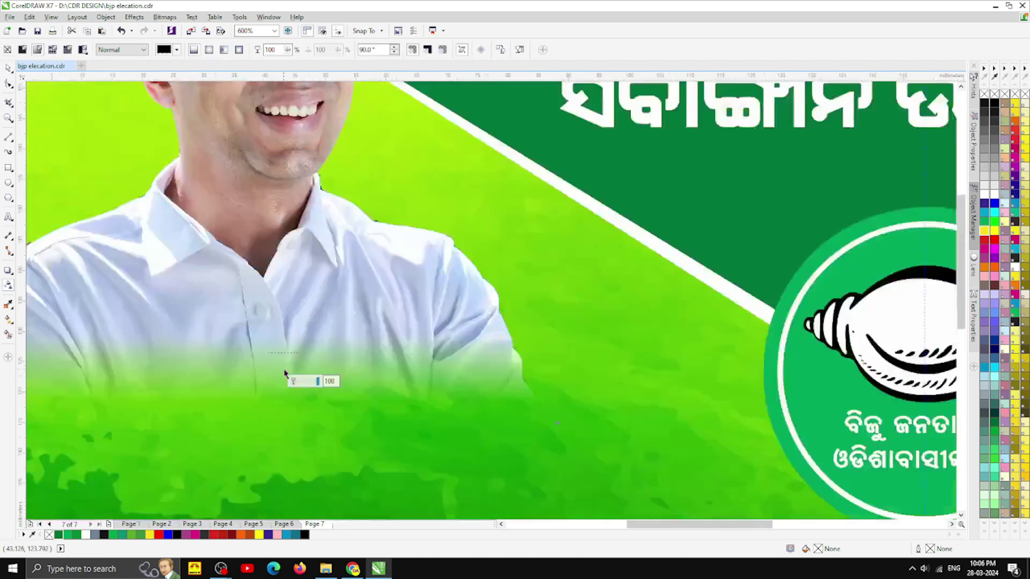
left_click(11, 69)
left_click(107, 133)
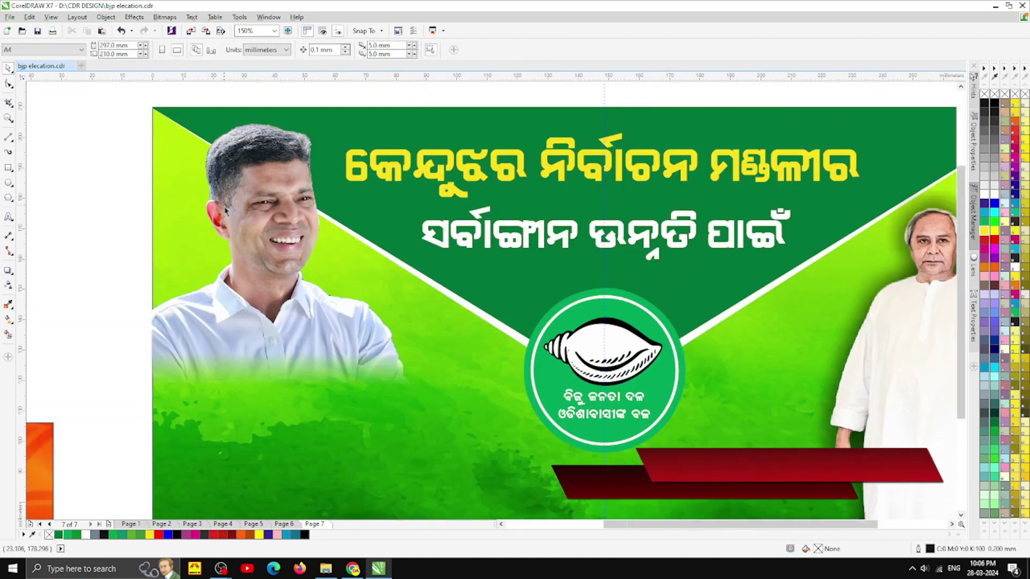
Move the cutout of the walking man with the scarf out to the far right of the workspace.
scroll(225, 211, "down", 2)
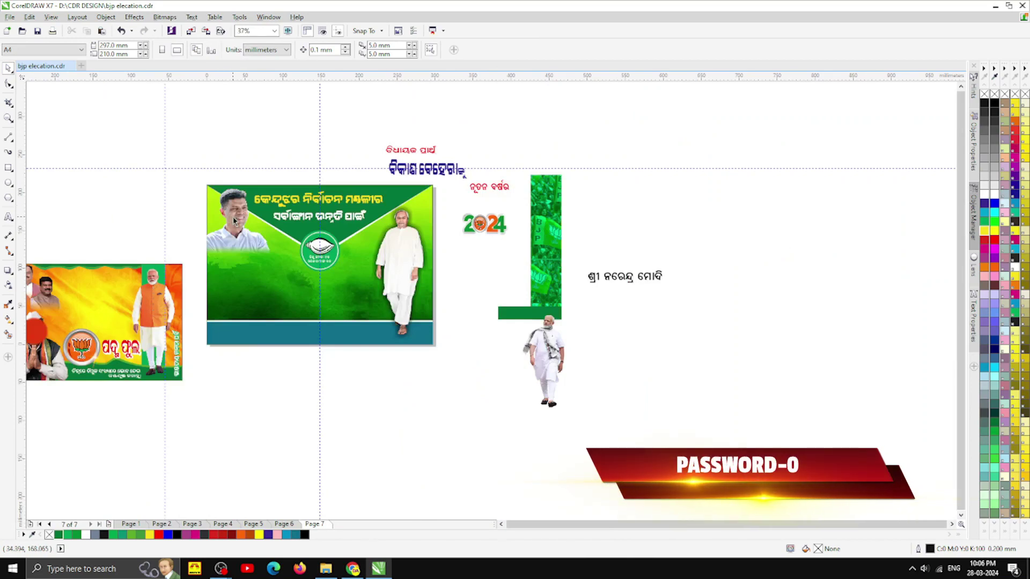
left_click(550, 364)
left_click_drag(550, 365, 802, 260)
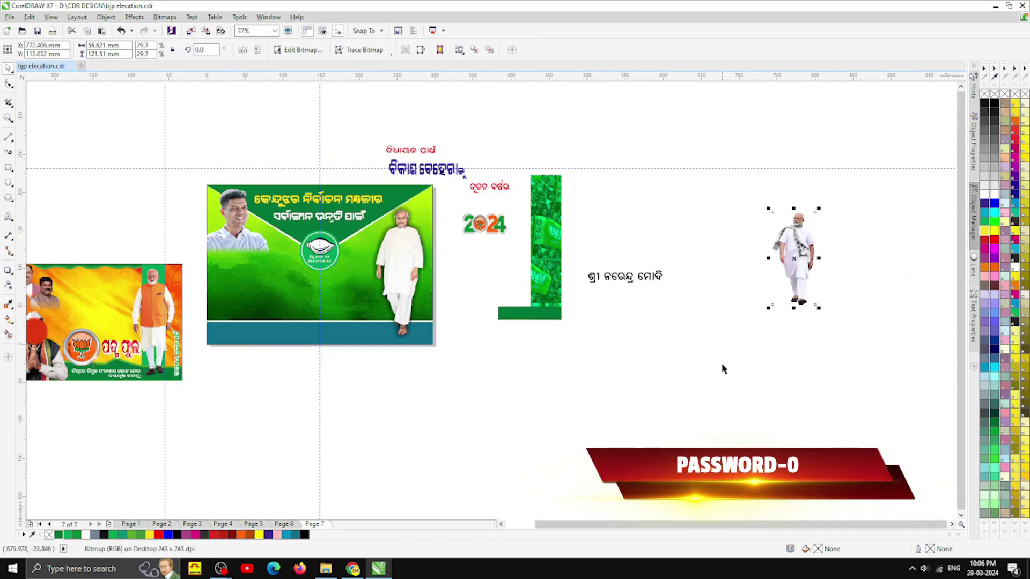
key("Escape")
Enlarge the round conch logo slightly about its center and deselect it.
scroll(313, 270, "up", 4)
scroll(302, 272, "down", 2)
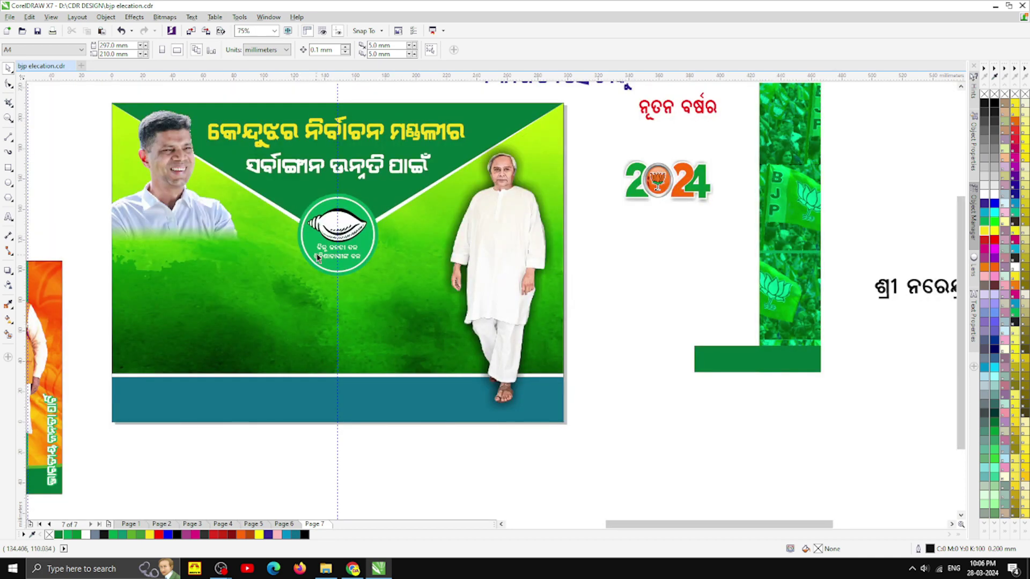
left_click(331, 228)
left_click_drag(381, 279, 390, 285)
key("Escape")
Move the red text line "ବିଧାୟକ ପ୍ରାର୍ଥୀ" from above the banner to just below the conch logo.
scroll(397, 290, "down", 2)
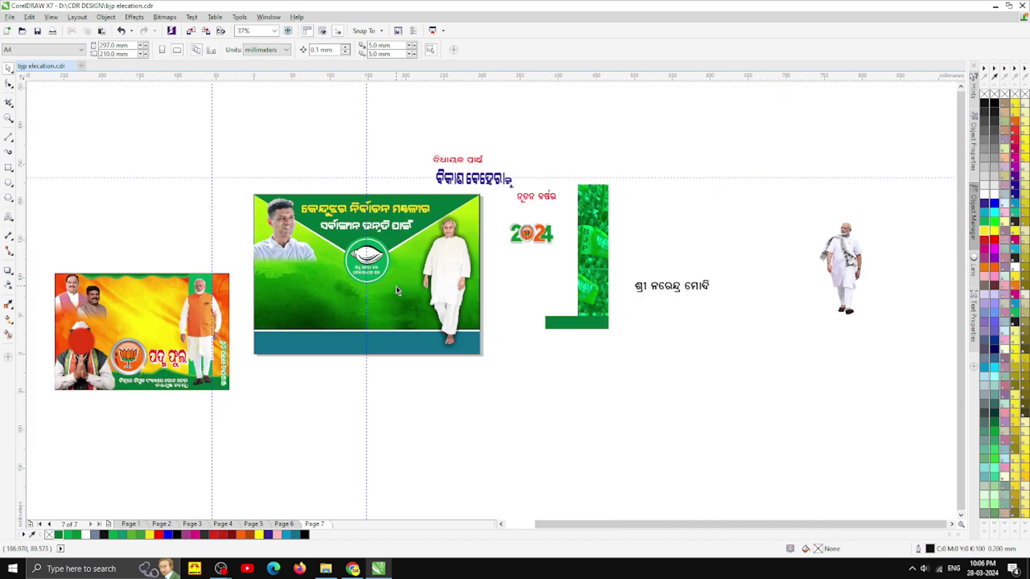
left_click(177, 358)
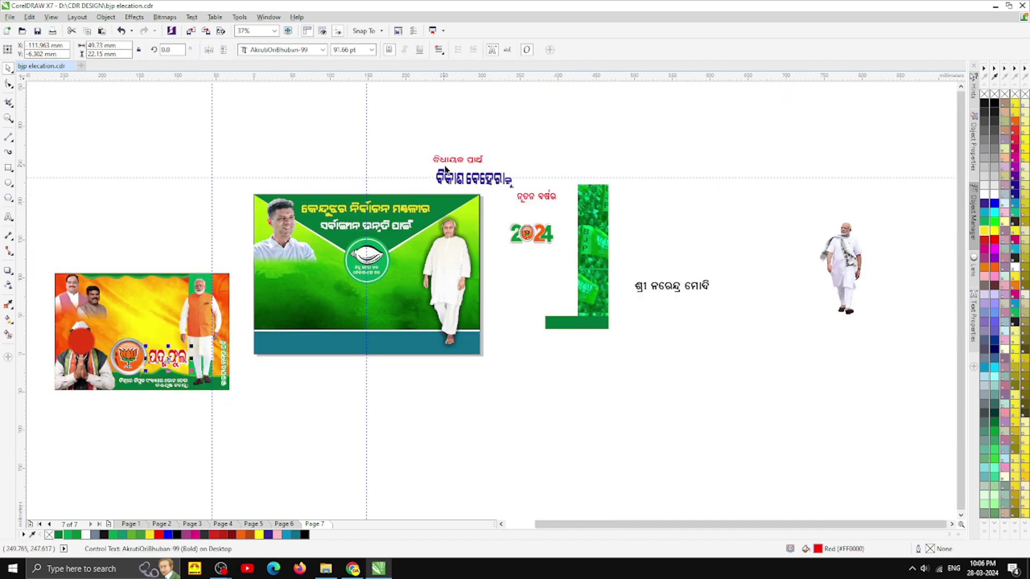
scroll(453, 165, "up", 2)
left_click_drag(453, 165, 275, 409)
scroll(329, 302, "down", 2)
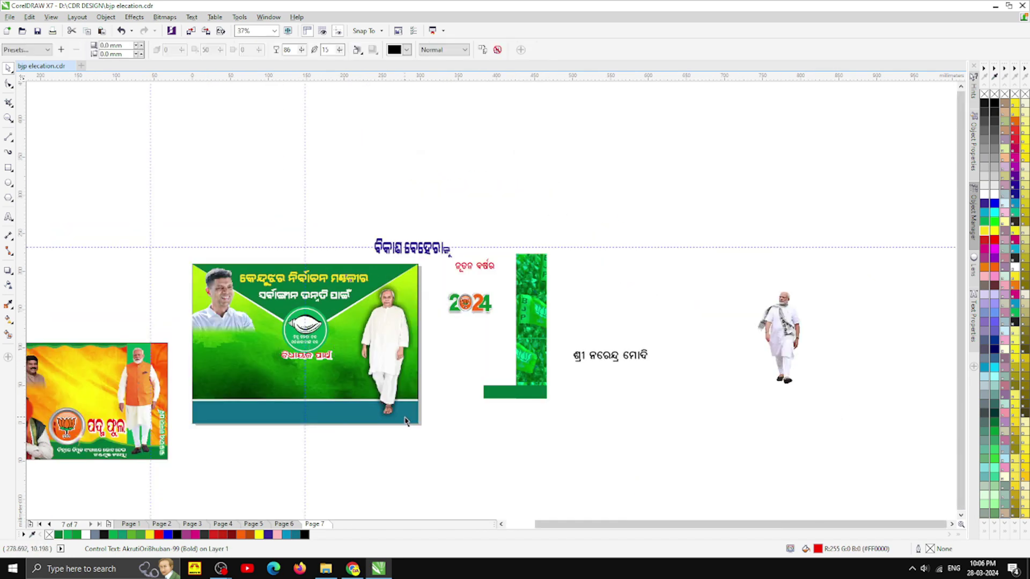
Nudge the red line "ବିଧାୟକ ପ୍ରାର୍ଥୀ" into place under the conch logo and stretch it wider about its center.
left_click(399, 458)
scroll(294, 359, "up", 2)
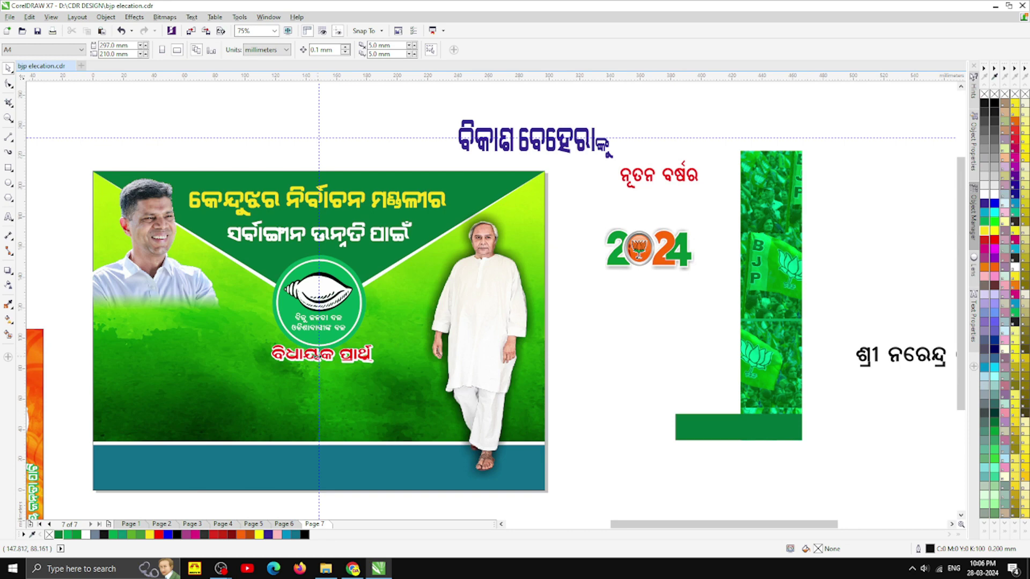
scroll(316, 355, "up", 2)
left_click(317, 358)
mouse_move(327, 369)
left_mouse_down()
mouse_move(327, 393)
mouse_move(321, 367)
left_mouse_up()
key("ctrl+z")
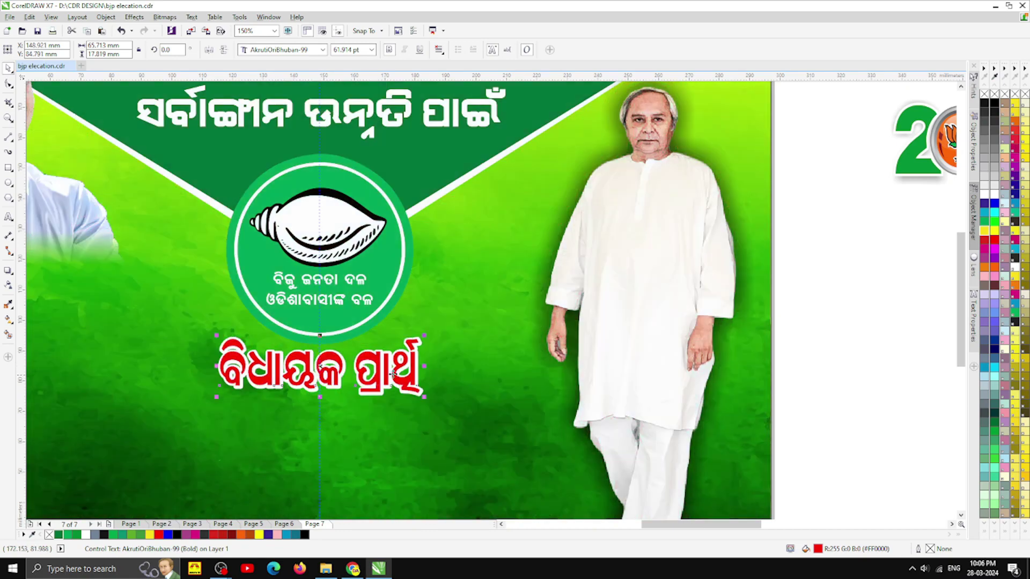
key("Right")
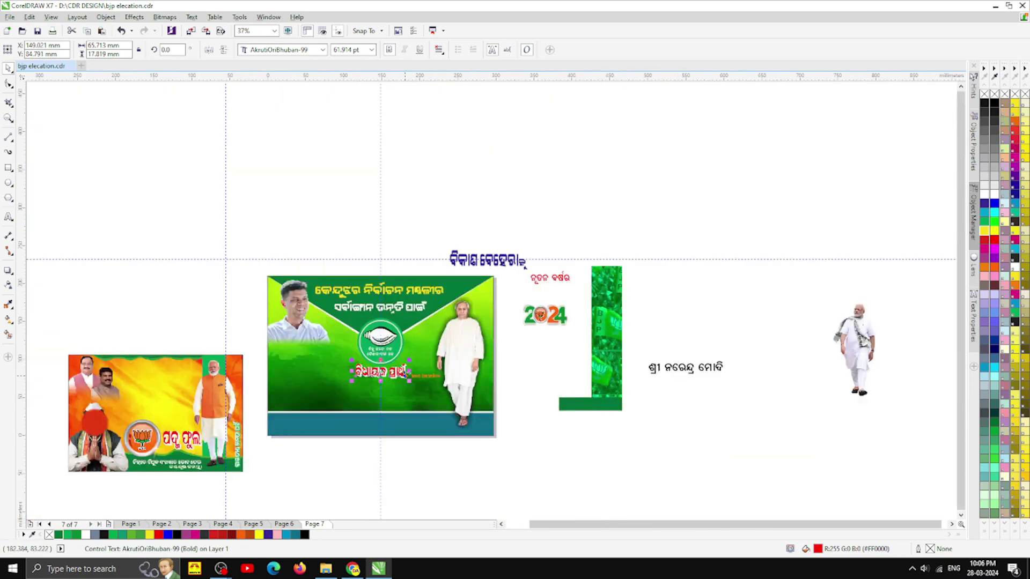
left_click(464, 485)
Move the blue candidate name onto the banner below the red text line and stretch its height to about 31 mm.
scroll(407, 348, "up", 2)
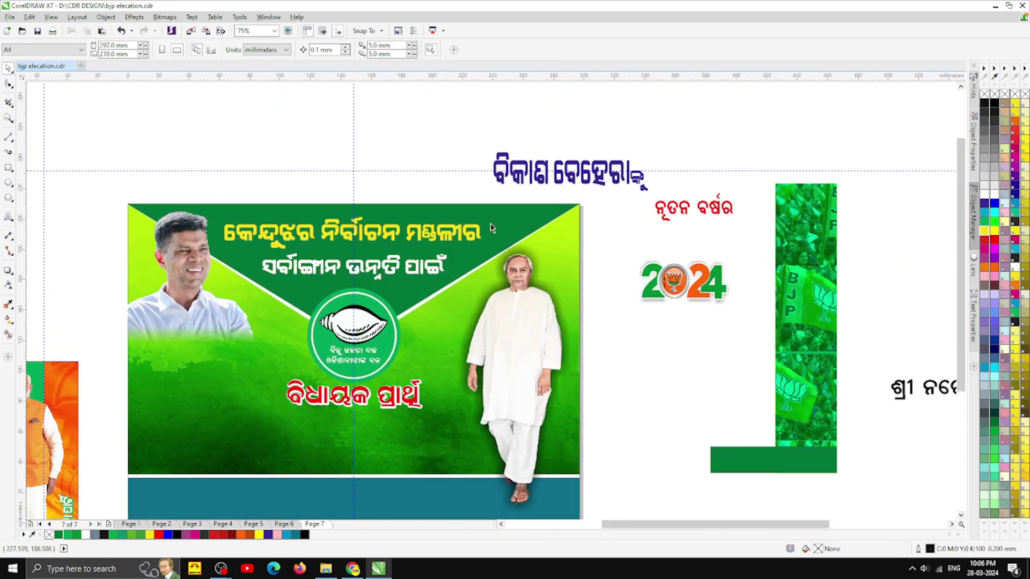
left_click_drag(527, 181, 491, 440)
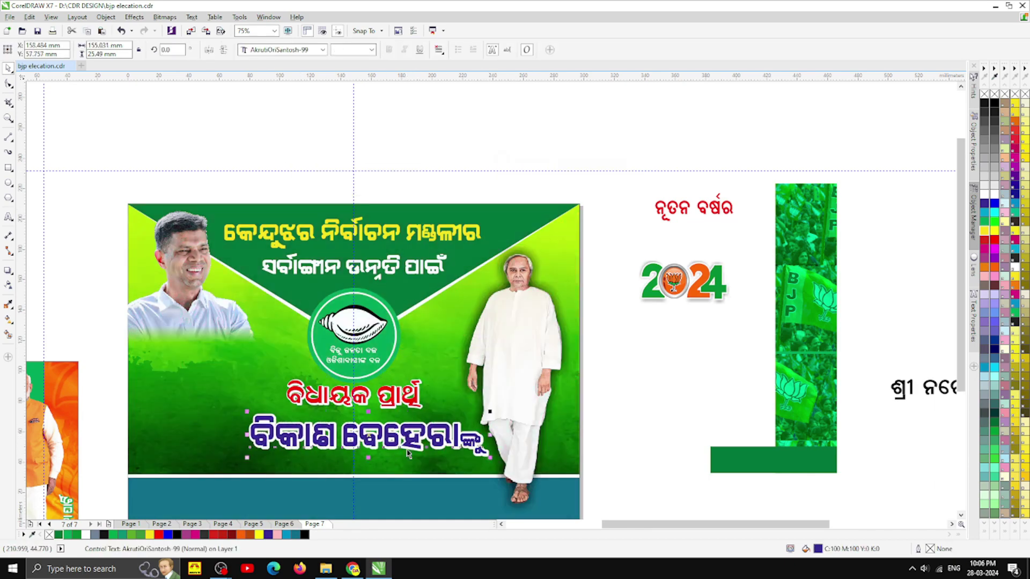
scroll(351, 432, "up", 2)
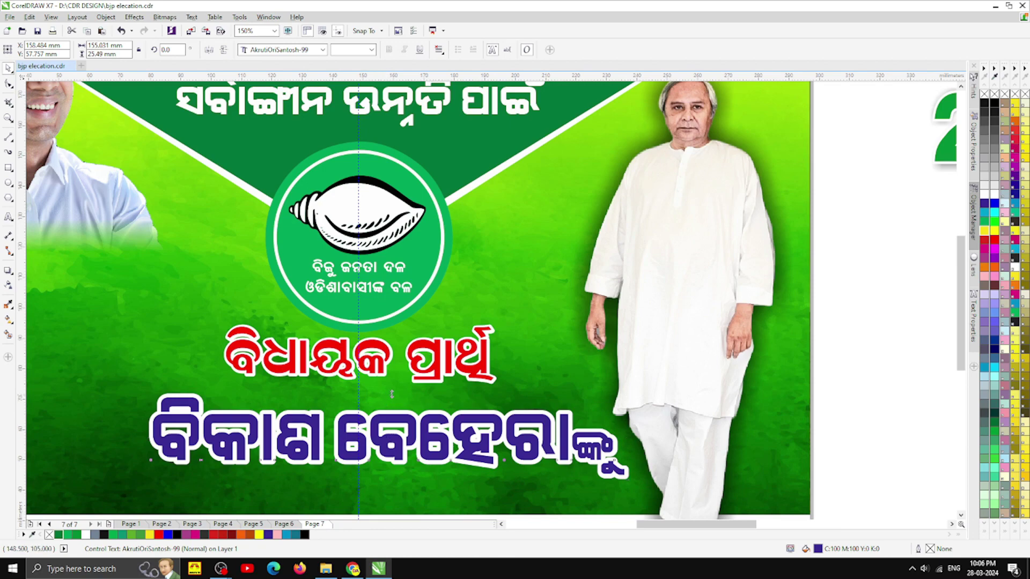
left_click_drag(392, 394, 389, 382)
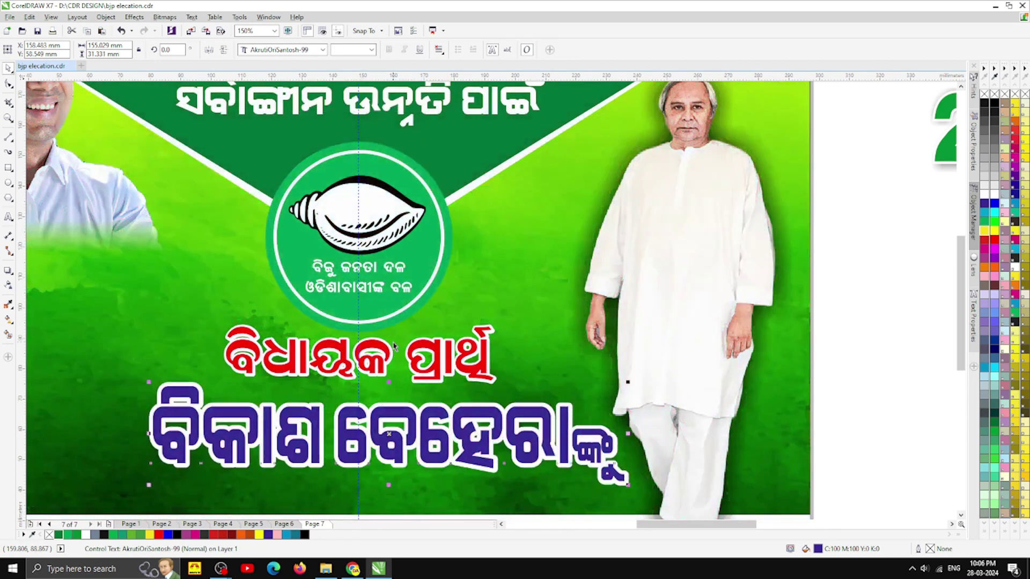
scroll(393, 346, "down", 2)
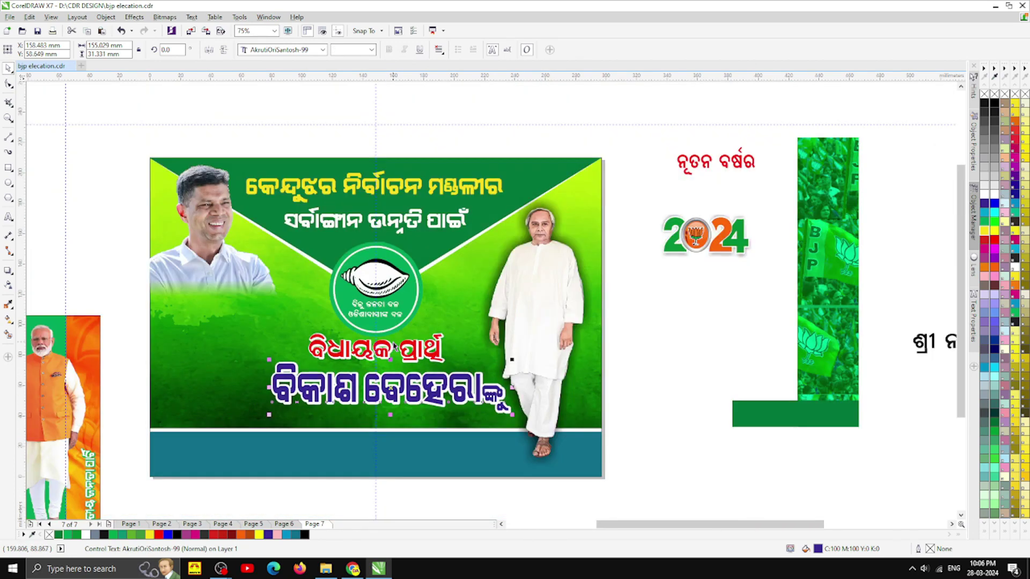
left_click(656, 453)
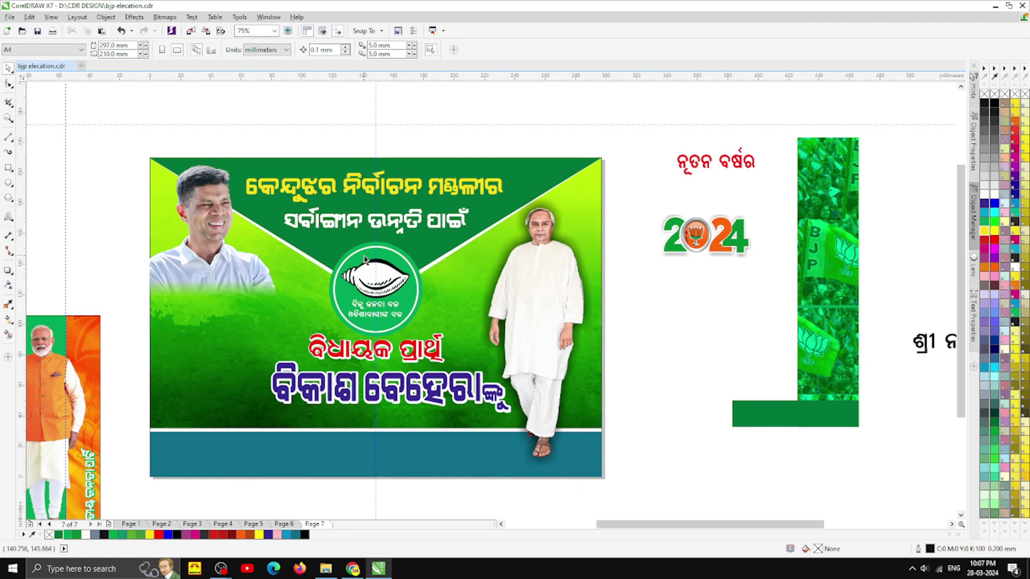
Move the two-line white voting slogan from the orange banner onto the teal strip, arranged in one row.
scroll(365, 260, "down", 2)
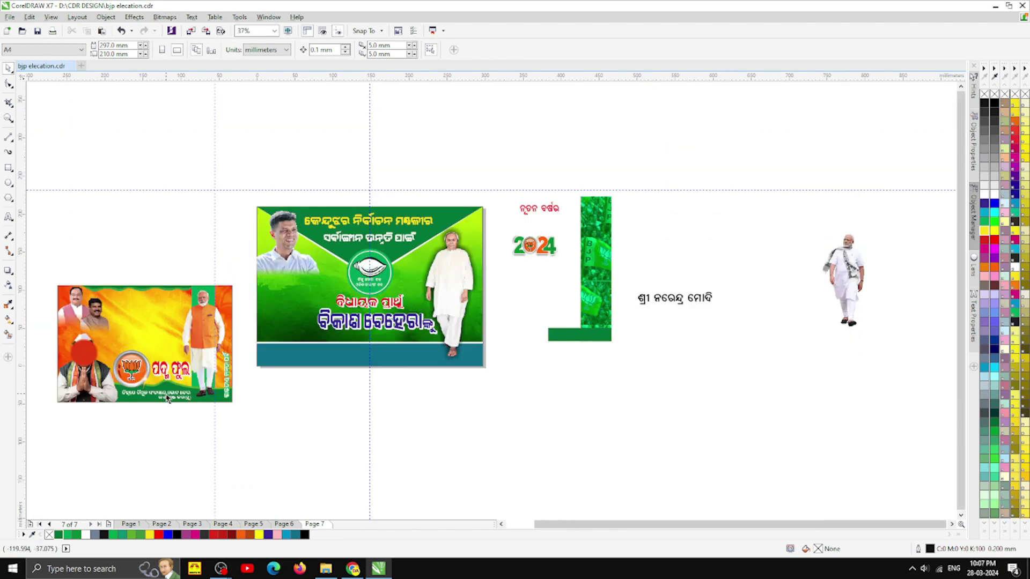
left_click_drag(168, 398, 655, 349)
left_click(381, 393)
scroll(369, 352, "up", 3)
scroll(304, 364, "down", 2)
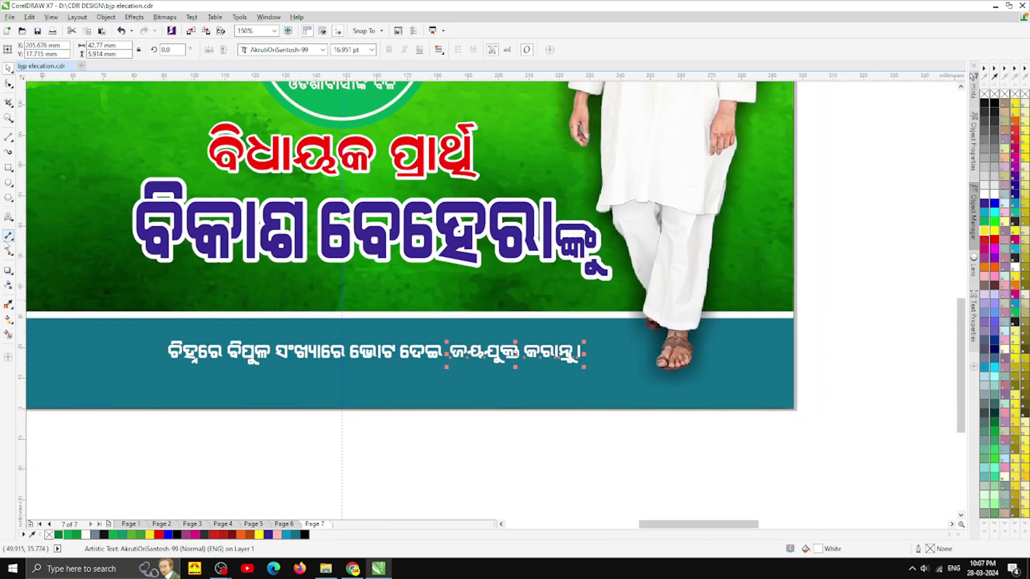
Merge the separate slogan fragment "ଜୟଯୁକ୍ତ କରାନ୍ତୁ।" into the end of the first fragment as a single text line.
left_click(9, 216)
left_click(584, 352)
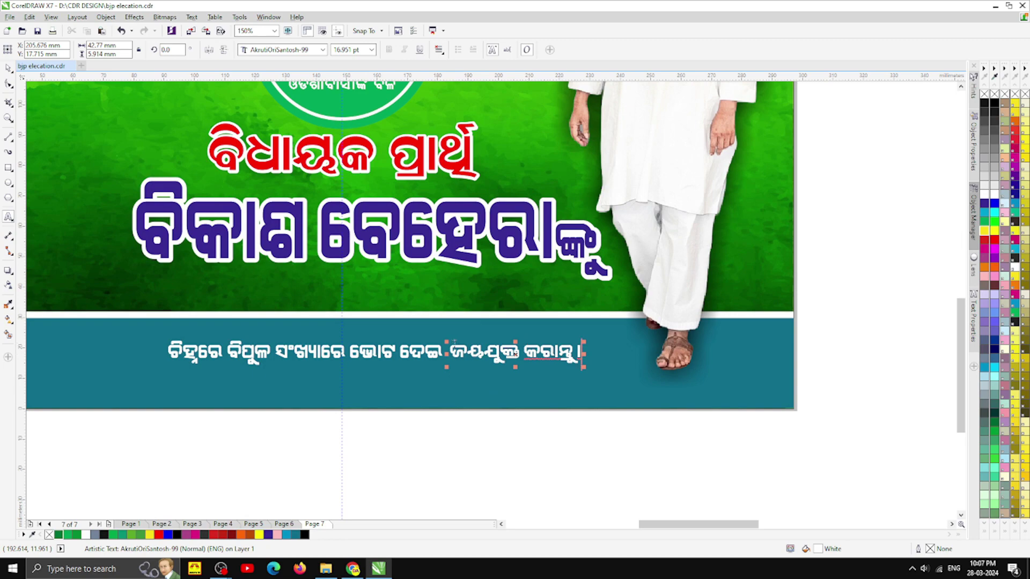
left_click_drag(584, 354, 450, 355)
key("BackSpace")
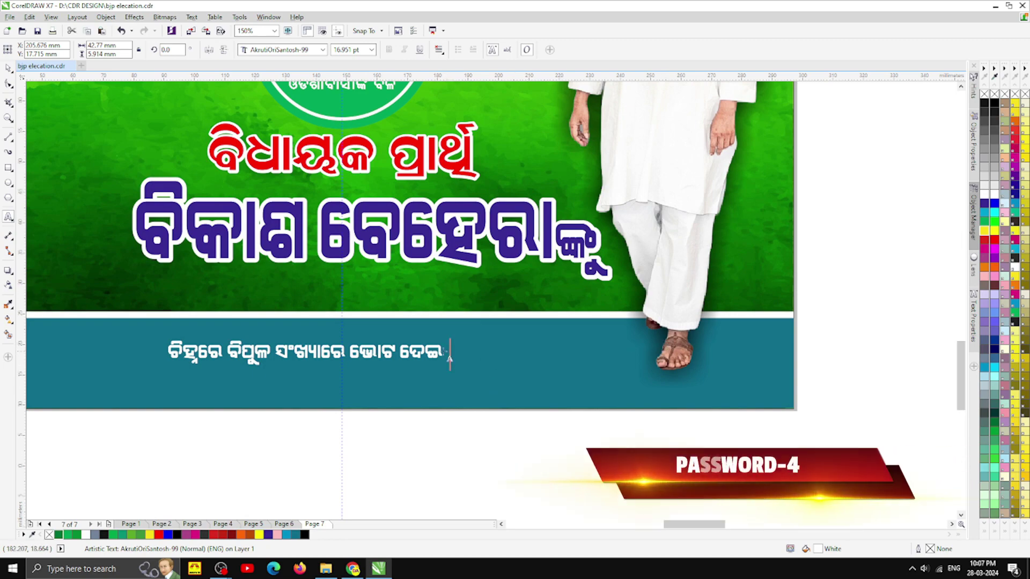
scroll(449, 360, "up", 4)
key("ctrl+z")
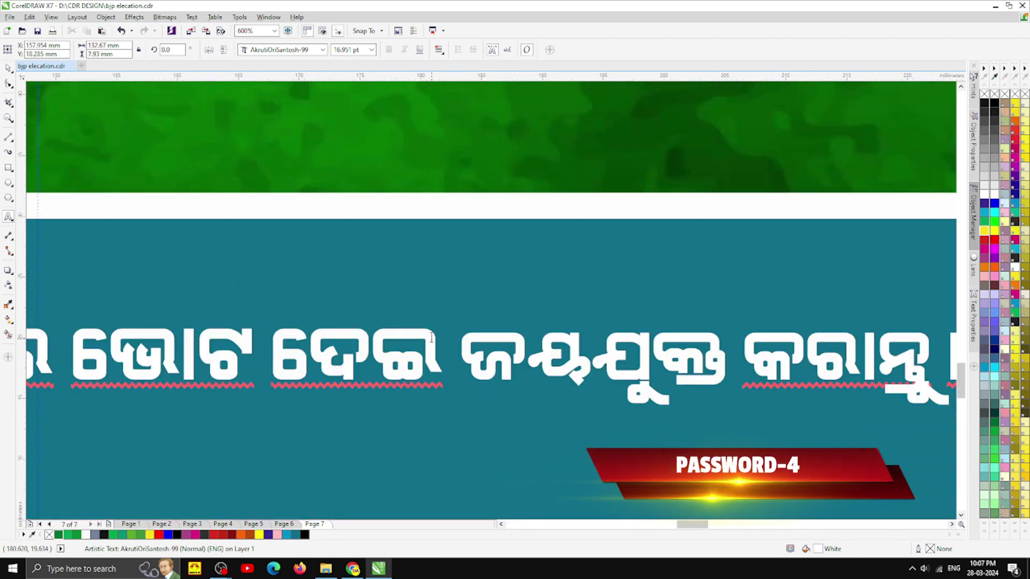
scroll(431, 338, "down", 4)
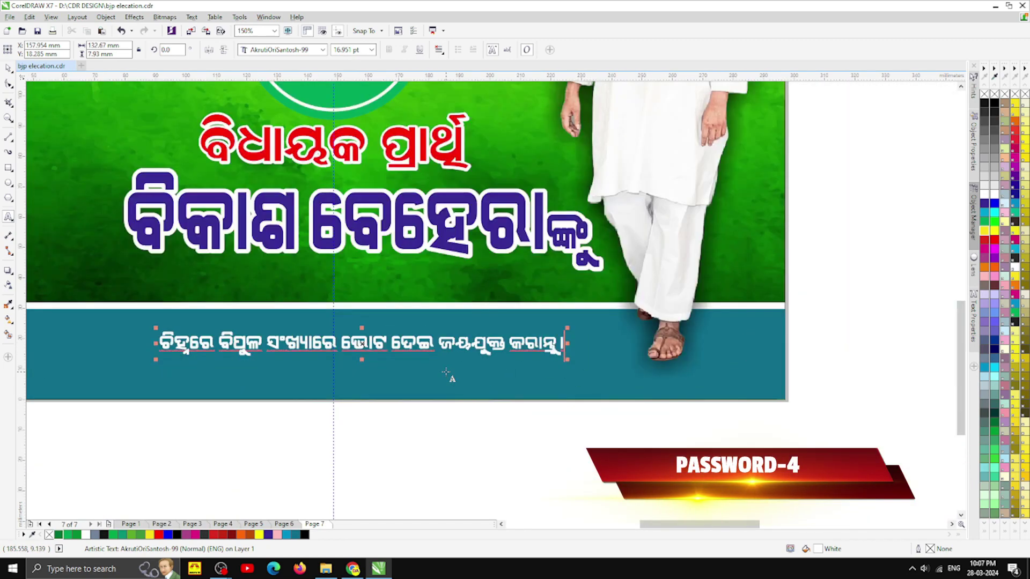
Apply the AkrutiOriSantosh-99 font at 9 pt to the whole slogan and scale it up to about 209 mm wide.
left_click(322, 49)
left_click(318, 79)
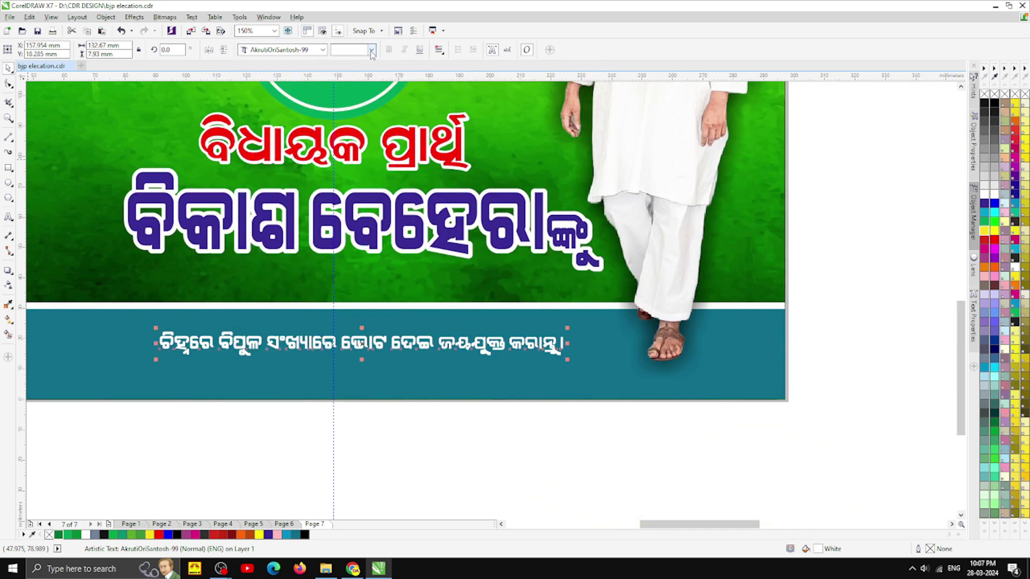
left_click(371, 49)
left_click(364, 88)
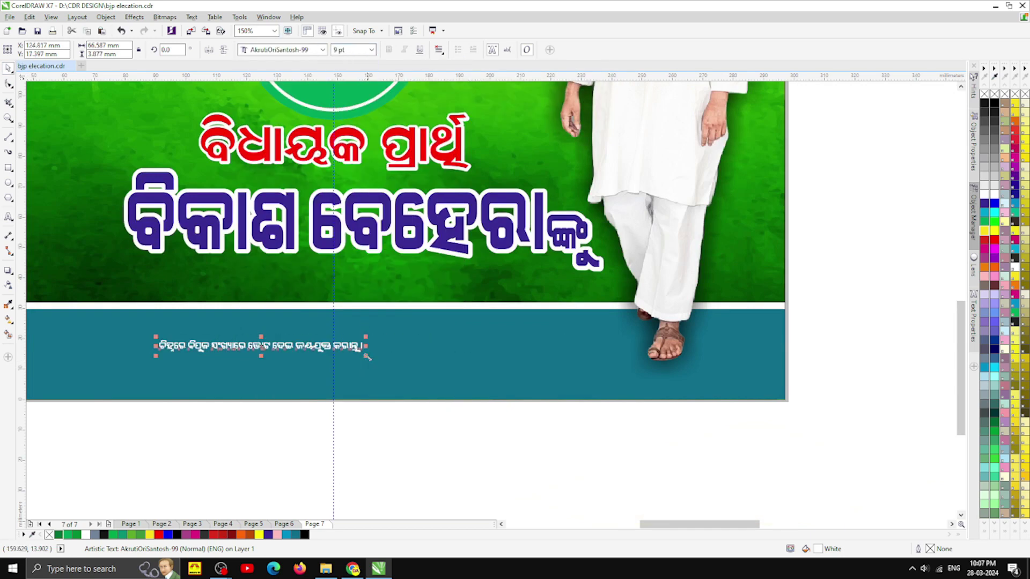
left_click_drag(368, 357, 568, 393)
scroll(414, 271, "down", 2)
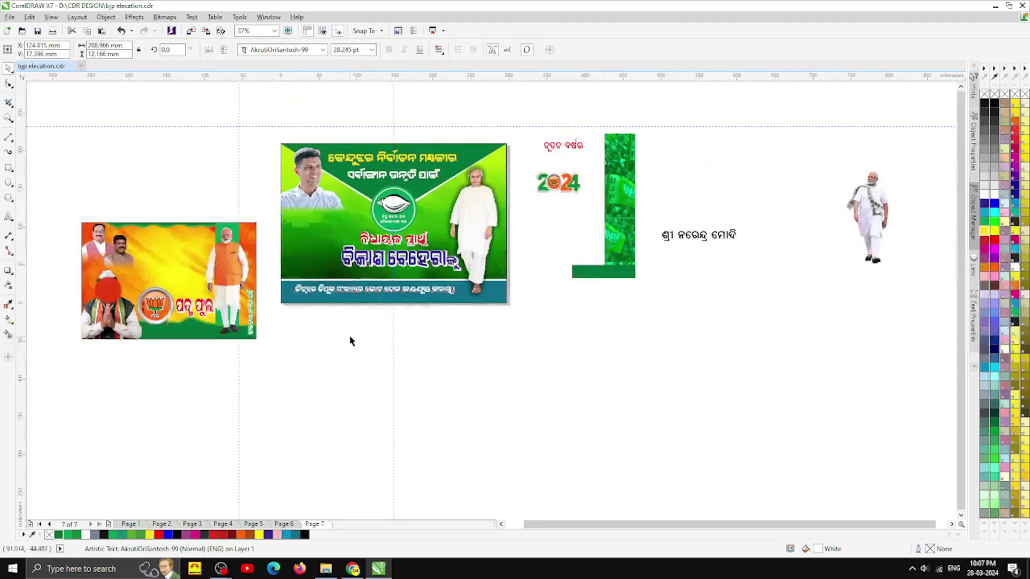
left_click(352, 341)
Reposition the slogan at the start of the teal strip, enlarge it to about 236 mm wide and center it vertically.
scroll(353, 322, "up", 2)
left_click_drag(354, 287, 337, 284)
left_click_drag(543, 291, 586, 301)
scroll(440, 275, "up", 2)
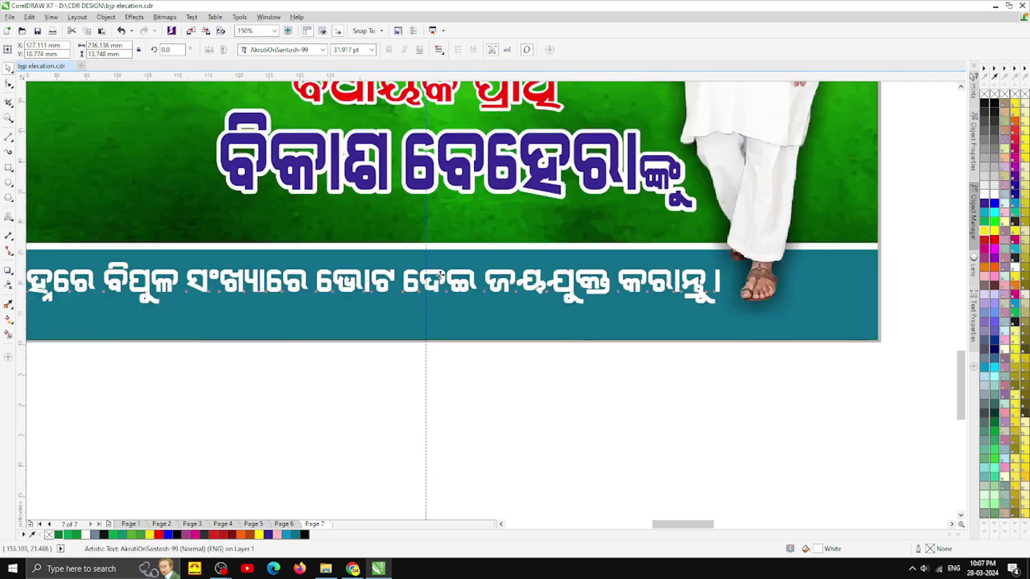
left_click_drag(382, 292, 382, 320)
scroll(382, 321, "down", 4)
left_click(433, 393)
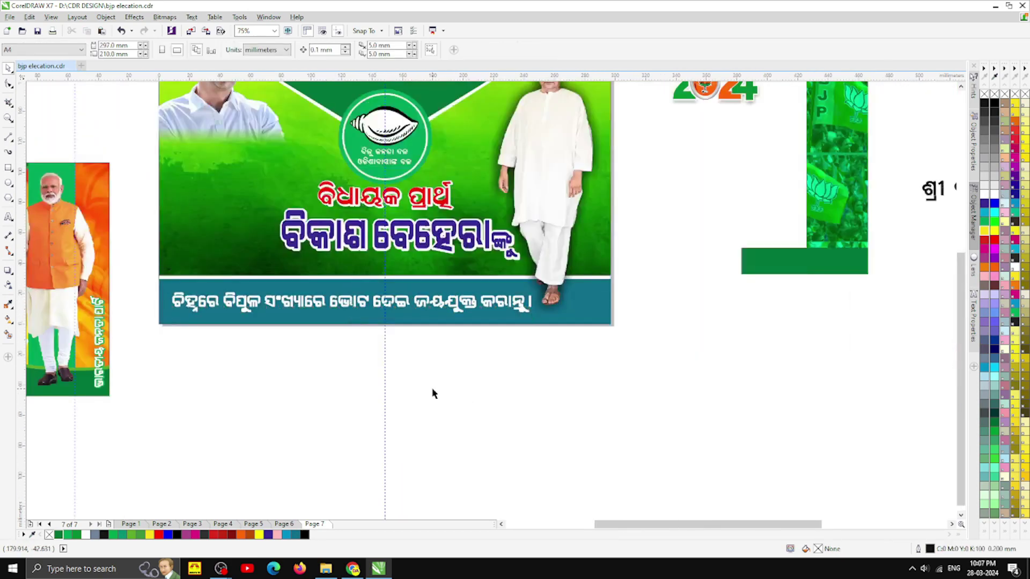
Move the red text "ପଦ୍ମ ଫୁଲ" from the orange banner to the empty area just below the green banner.
scroll(388, 337, "down", 2)
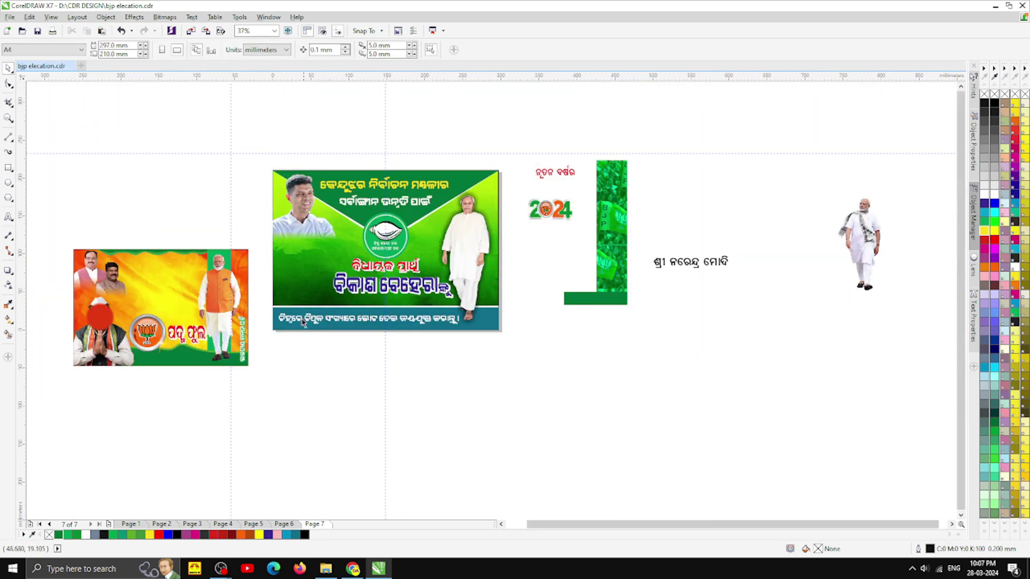
left_click_drag(202, 340, 314, 386)
scroll(345, 353, "up", 4)
scroll(351, 389, "down", 4)
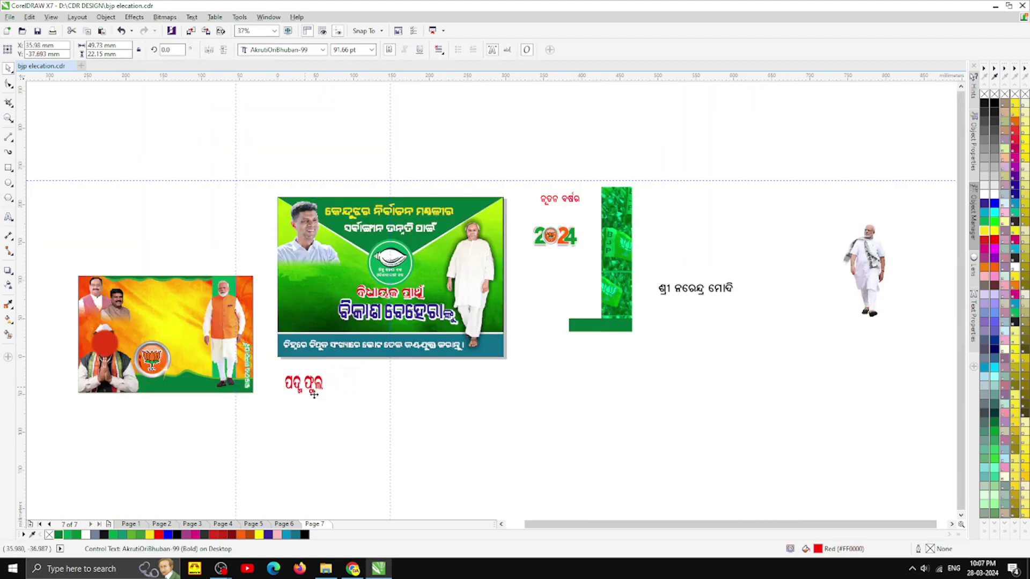
left_click(448, 449)
Launch the Akruti Odia typing tool, switch it on and choose Paradox as its application mode.
left_click(196, 570)
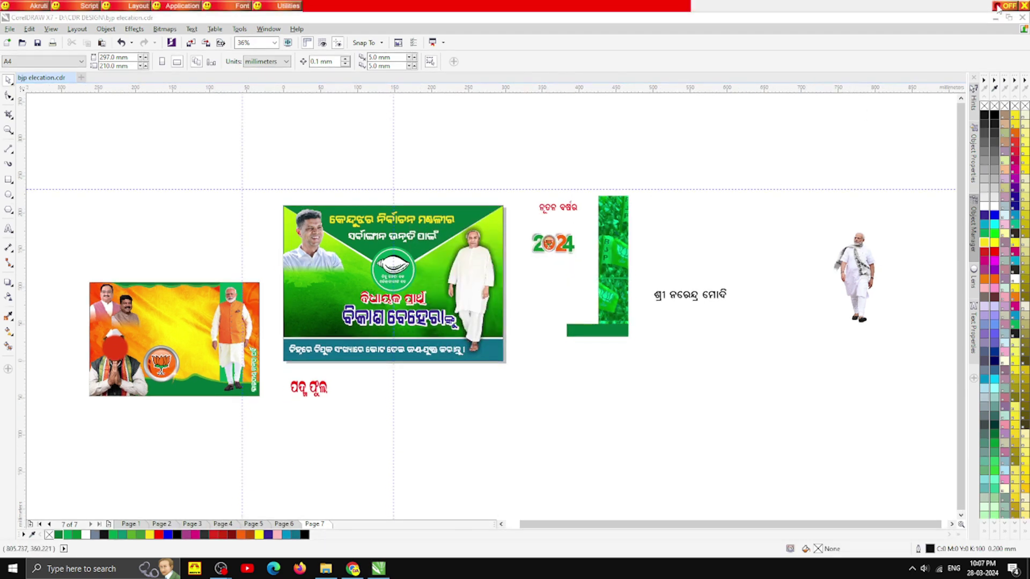
left_click(997, 6)
left_click(9, 231)
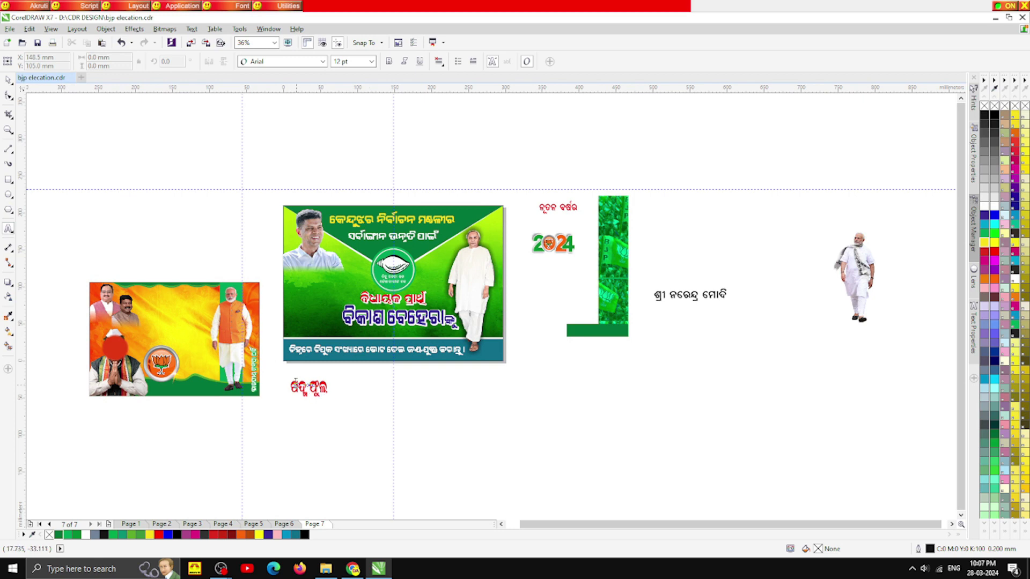
left_click(333, 386)
key("ctrl+z")
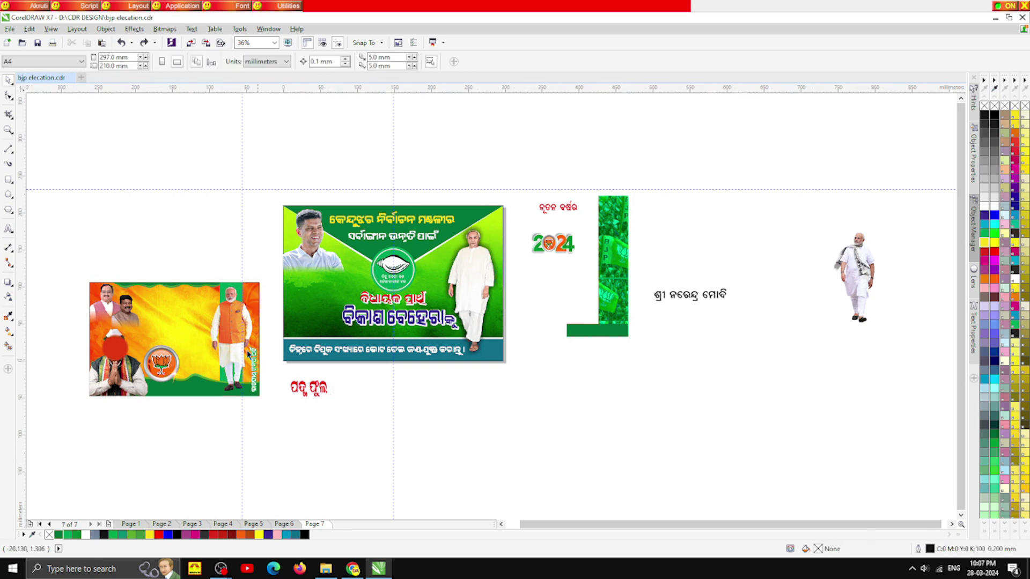
left_click_drag(292, 386, 383, 401)
key("ctrl+c")
left_click(183, 6)
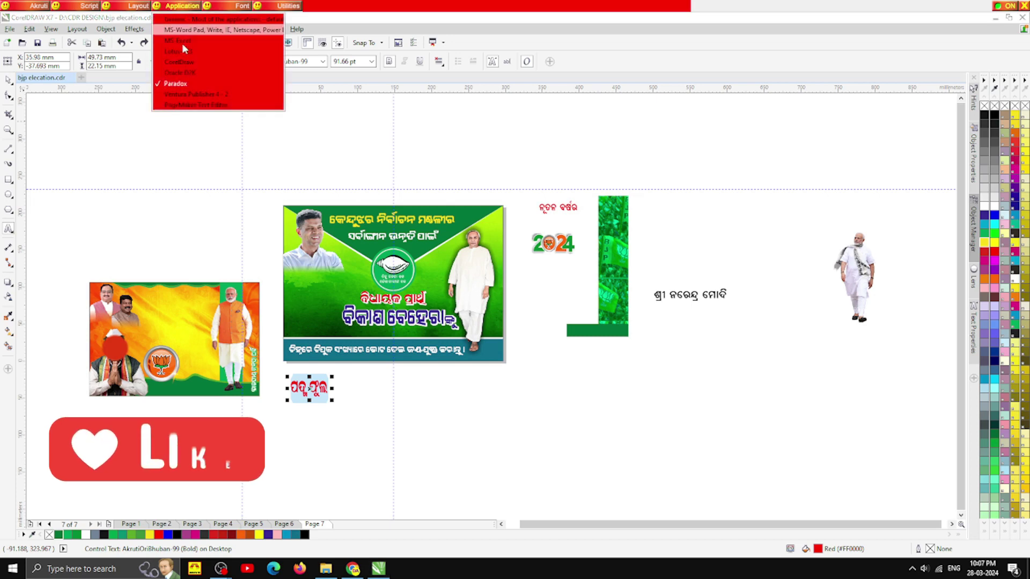
left_click(192, 85)
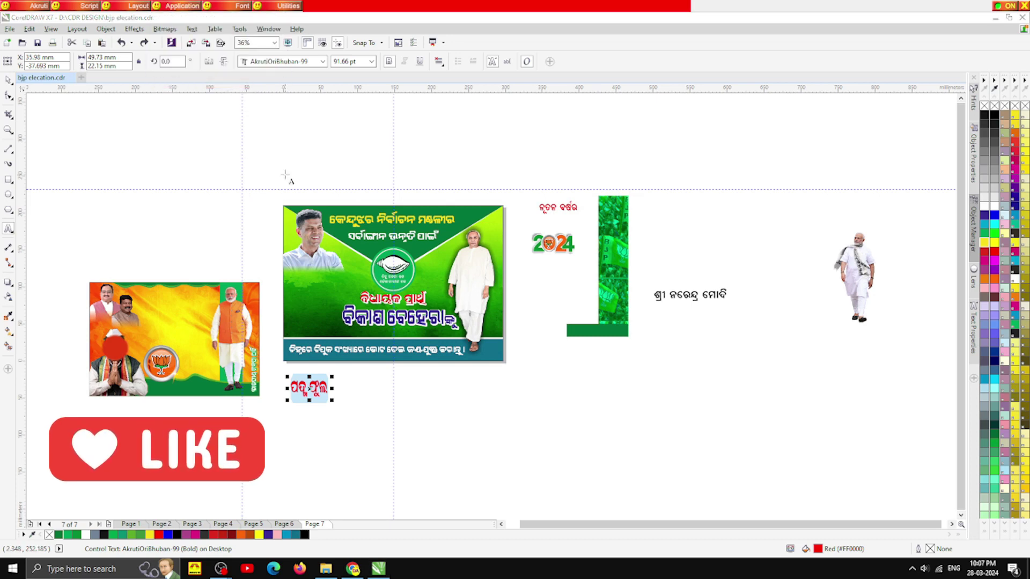
Replace the red text "ପଦ୍ମ ଫୁଲ" below the banner with "ଶଙ୍ଖ".
left_click(337, 395)
key("ctrl+v")
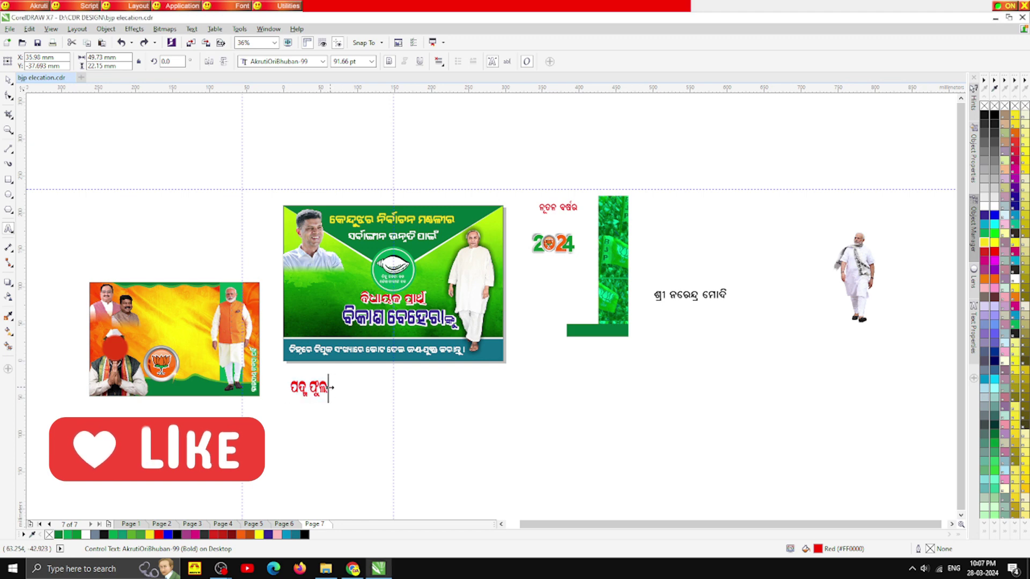
left_click_drag(330, 389, 235, 383)
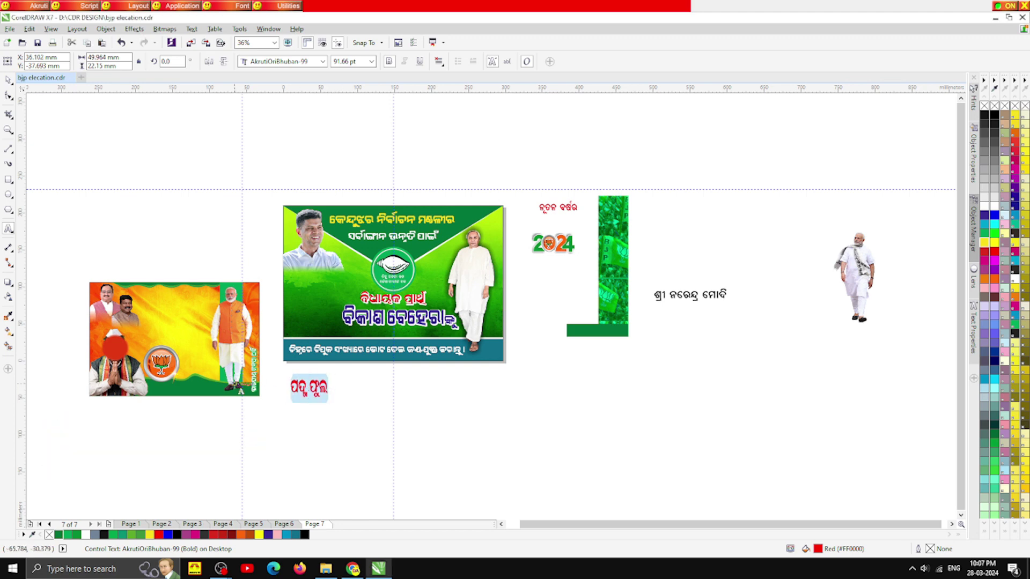
type("ଶଙ୍ଖ")
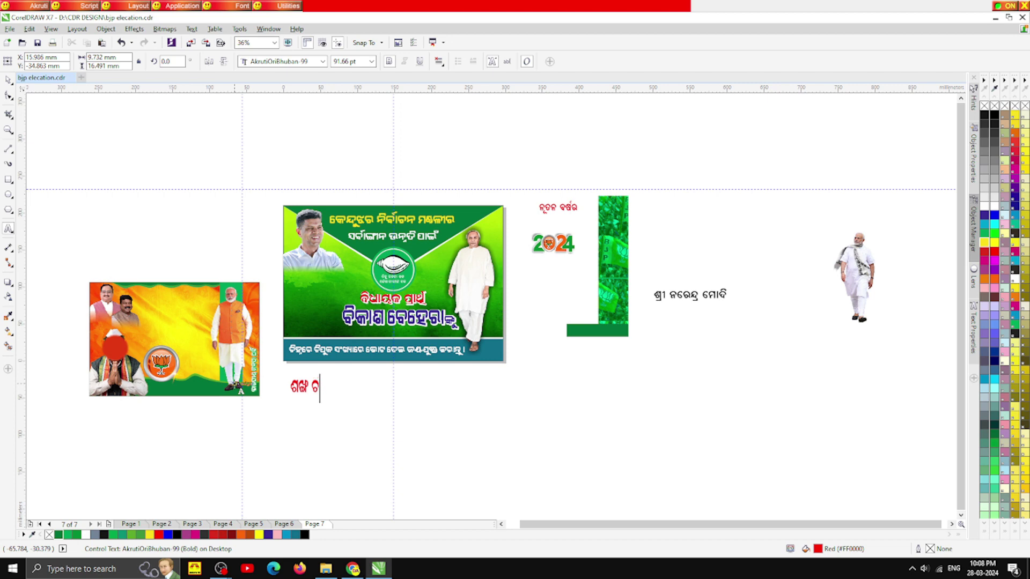
Move the red word "ଶଙ୍ଖ" onto the banner, centered below the candidate name, and stretch it to about 47 mm wide.
left_click(8, 79)
left_click_drag(300, 386, 400, 382)
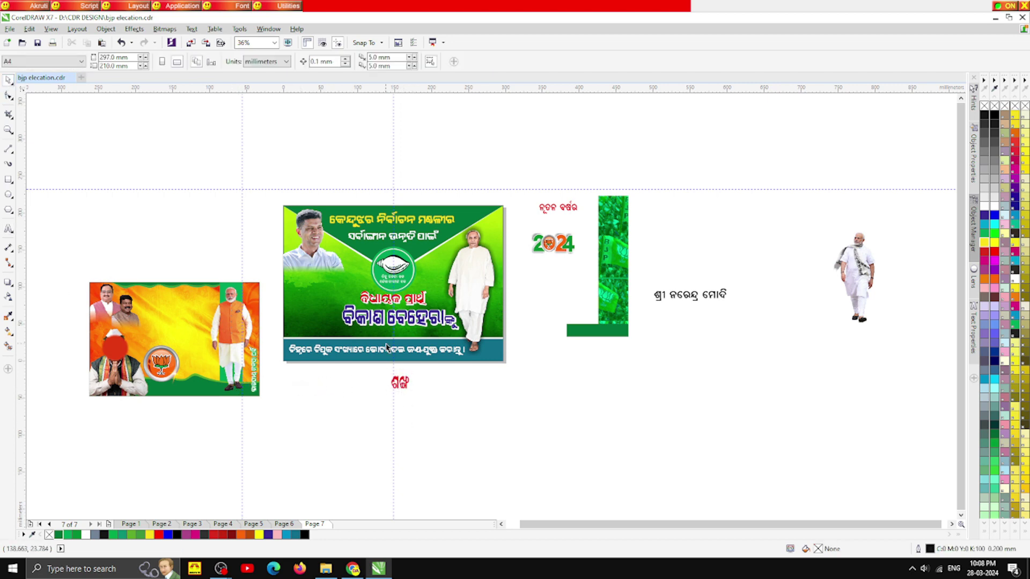
scroll(401, 383, "up", 4)
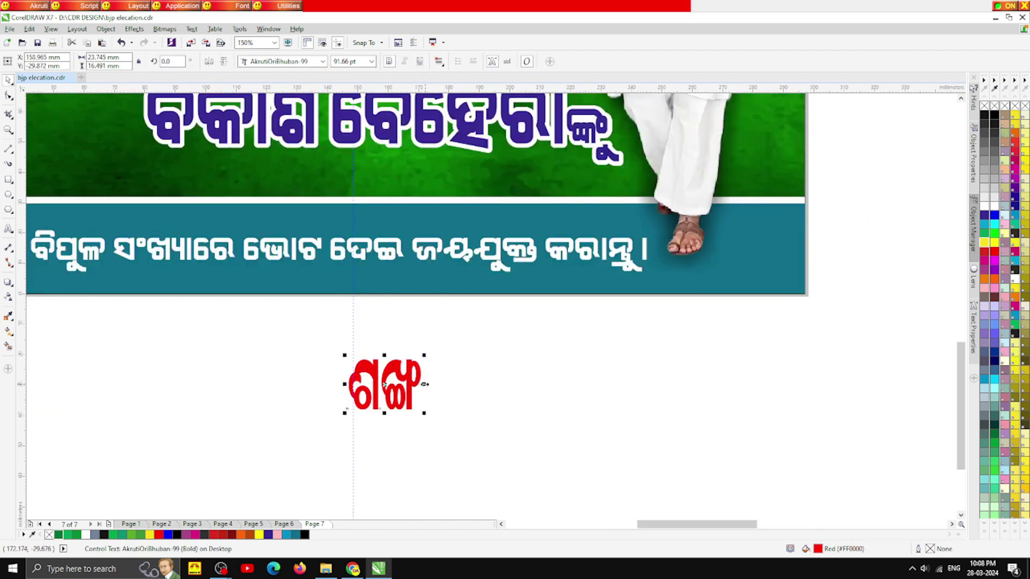
left_click_drag(384, 385, 377, 178)
left_click(408, 364)
scroll(391, 354, "down", 1)
scroll(376, 266, "up", 1)
left_click(380, 274)
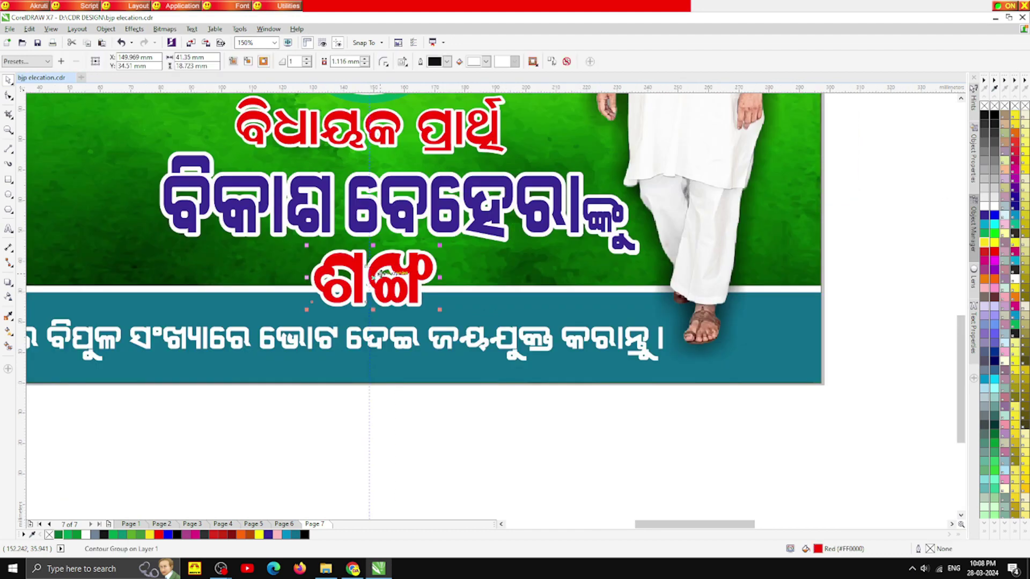
left_click_drag(440, 278, 457, 279)
Cut the word "ଚିହ୍ନରେ" from the slogan line and paste it as separate text in the empty area below the banner.
scroll(364, 279, "down", 2)
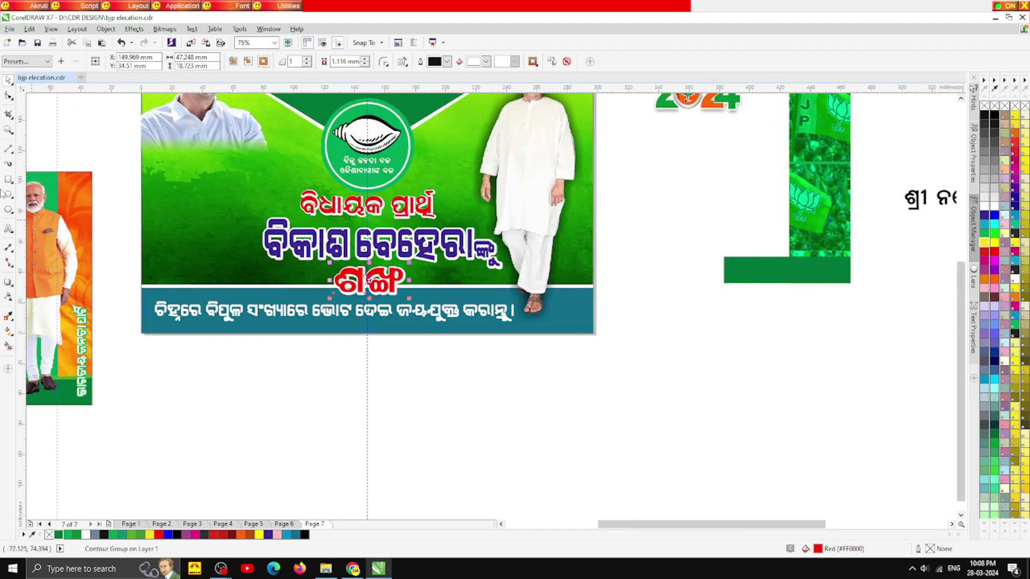
left_click(9, 229)
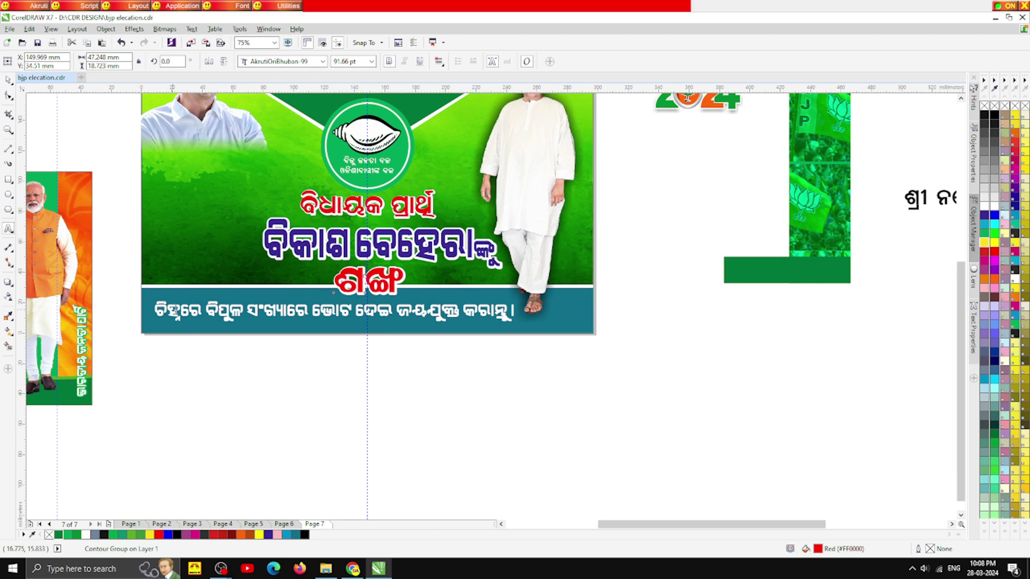
left_click_drag(204, 310, 119, 302)
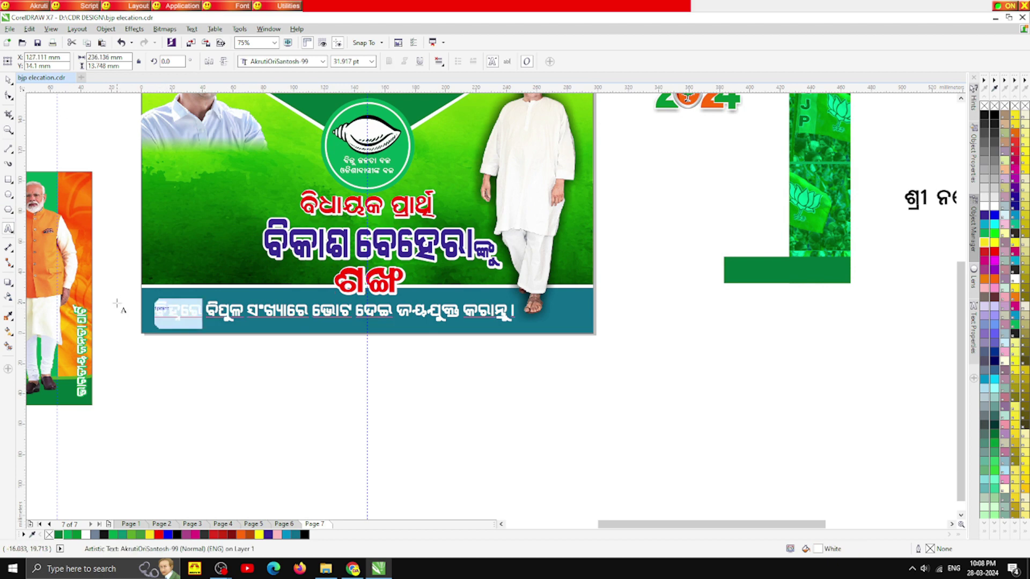
key("Delete")
scroll(405, 266, "up", 2)
left_click(433, 309)
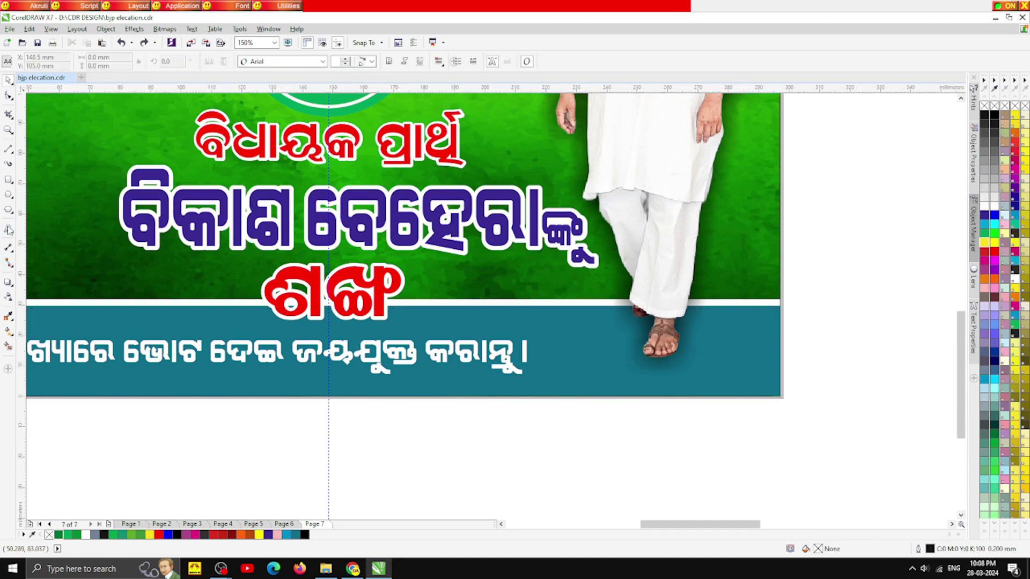
left_click(266, 451)
key("ctrl+v")
left_click(8, 80)
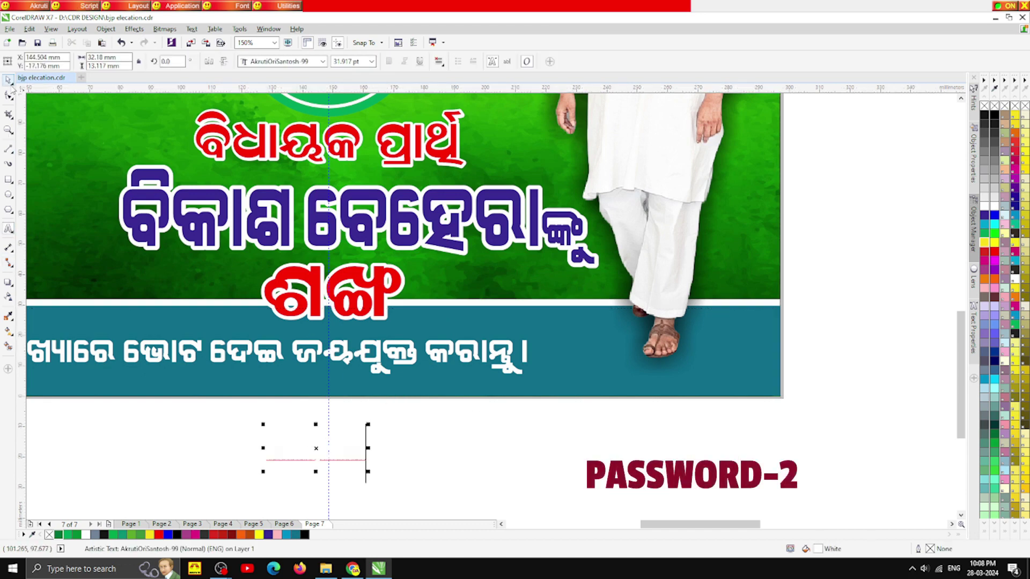
Place "ଚିହ୍ନରେ" just after the red word "ଶଙ୍ଖ", enlarge it to about 34.8 pt and fill it blue.
left_click_drag(315, 462, 465, 304)
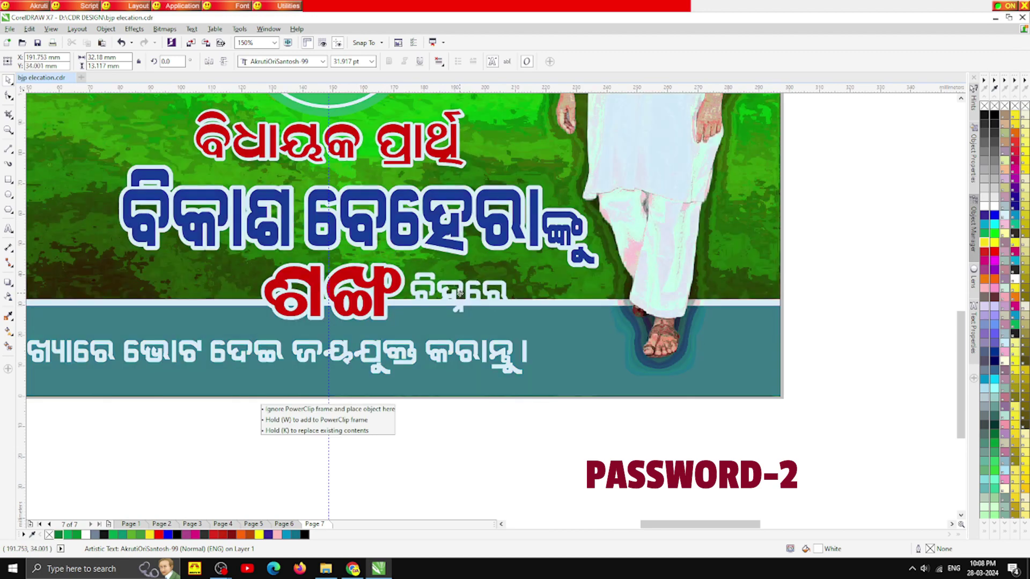
scroll(465, 304, "up", 3)
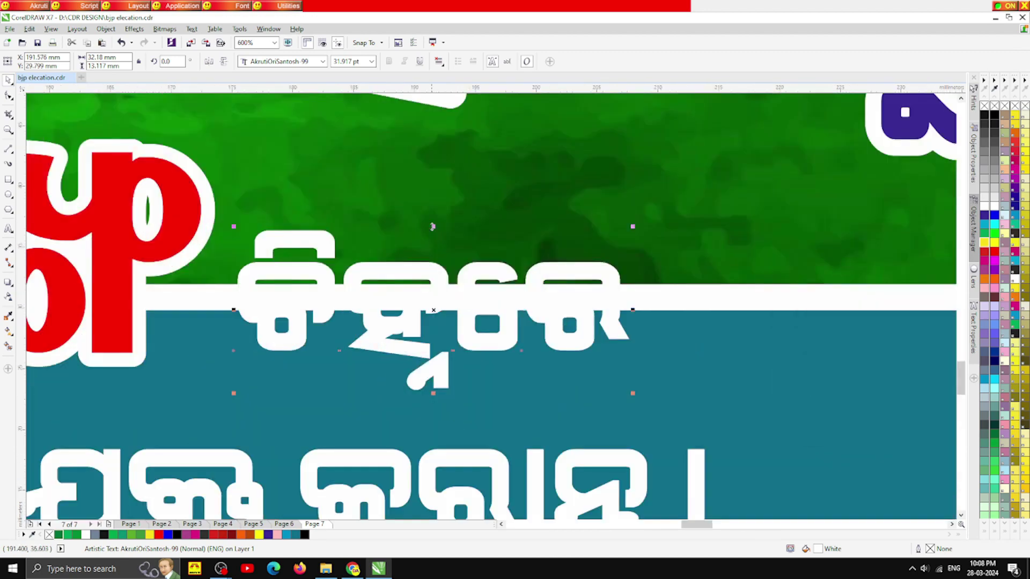
left_click_drag(433, 226, 429, 215)
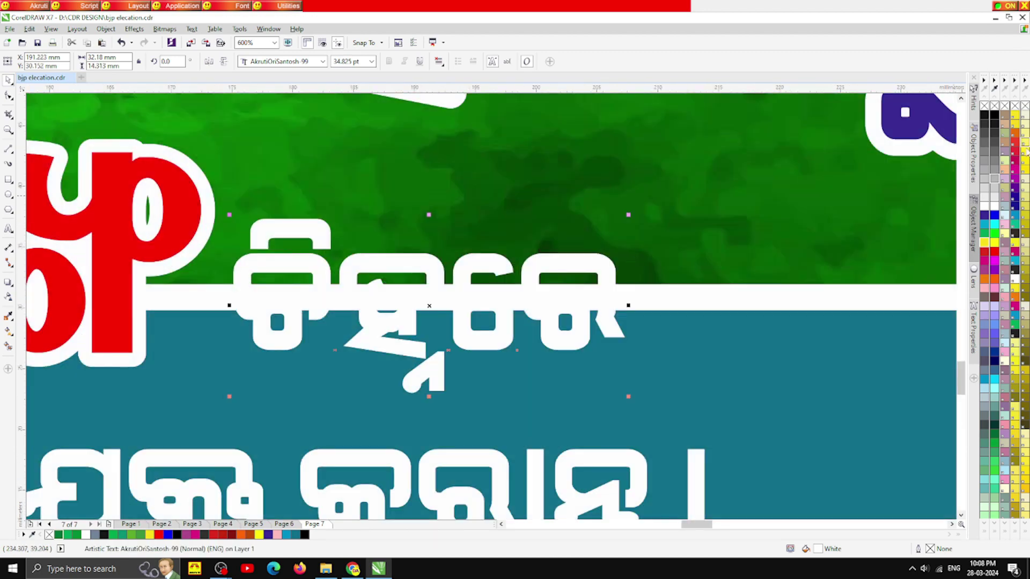
left_click(984, 215)
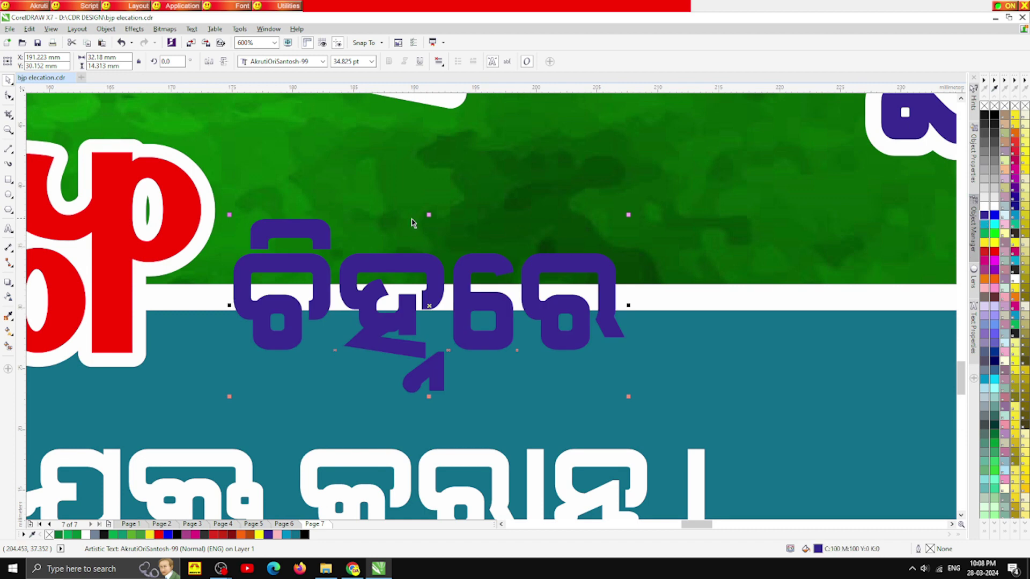
Add an outside contour to the blue word "ଚିହ୍ନରେ" and give the contour a white fill.
left_click(12, 285)
left_click(41, 294)
left_click_drag(394, 335, 379, 409)
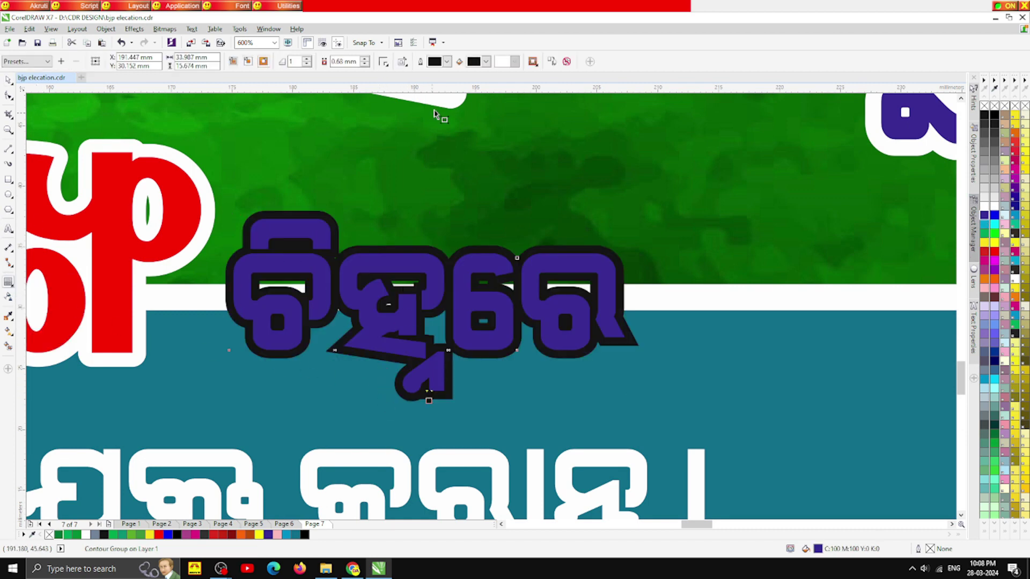
left_click(487, 62)
left_click(502, 82)
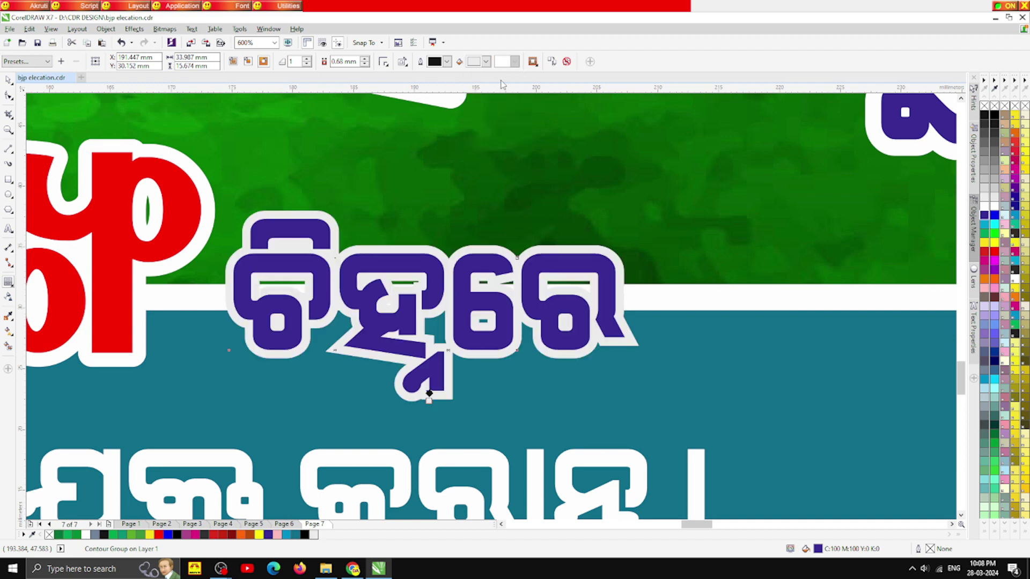
scroll(397, 238, "down", 2)
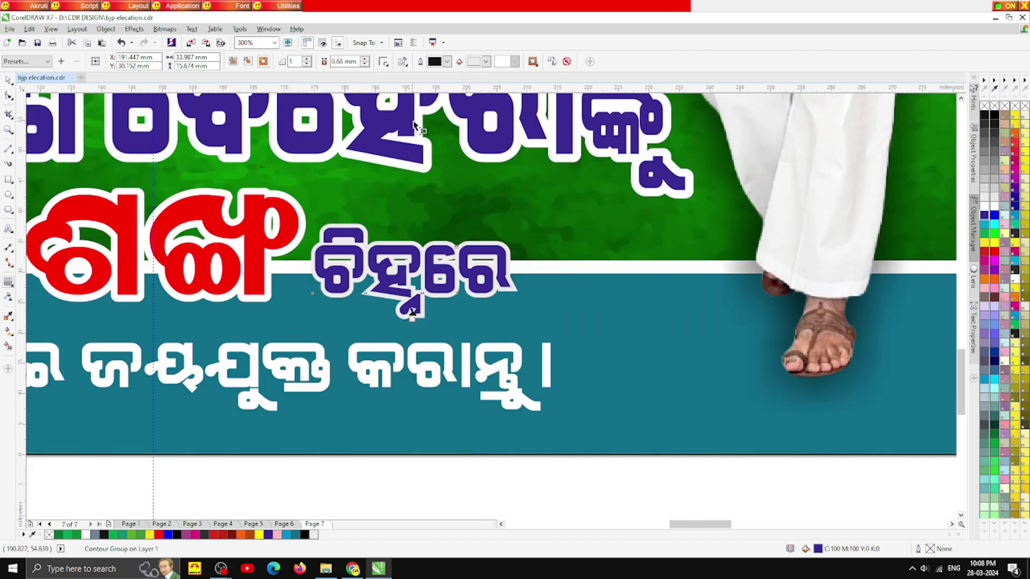
left_click(486, 62)
left_click(506, 77)
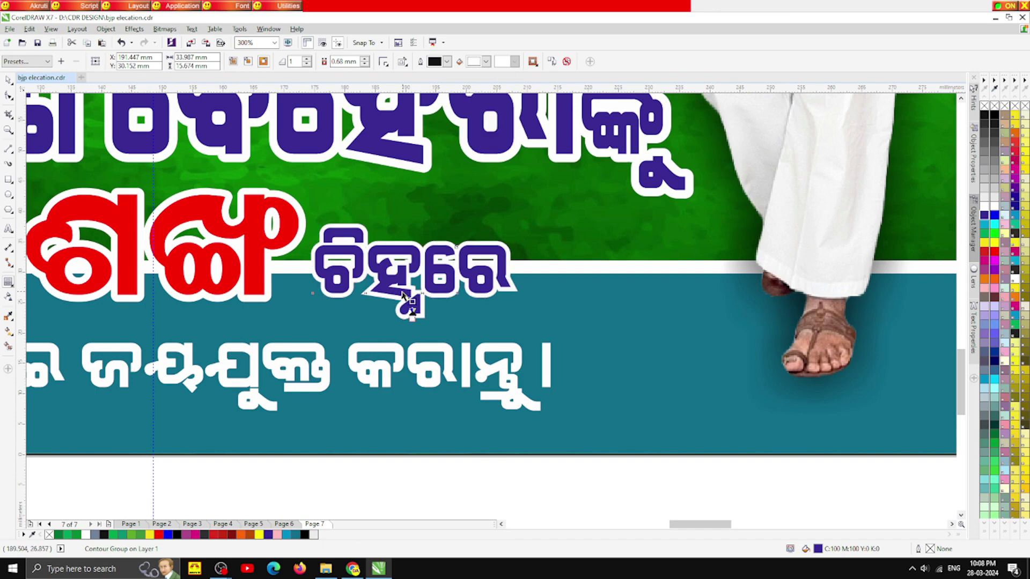
Widen the white contour around "ଚିହ୍ନରେ" to about 1.03 mm and give it rounded corners.
scroll(413, 315, "up", 2)
left_click_drag(411, 329, 413, 333)
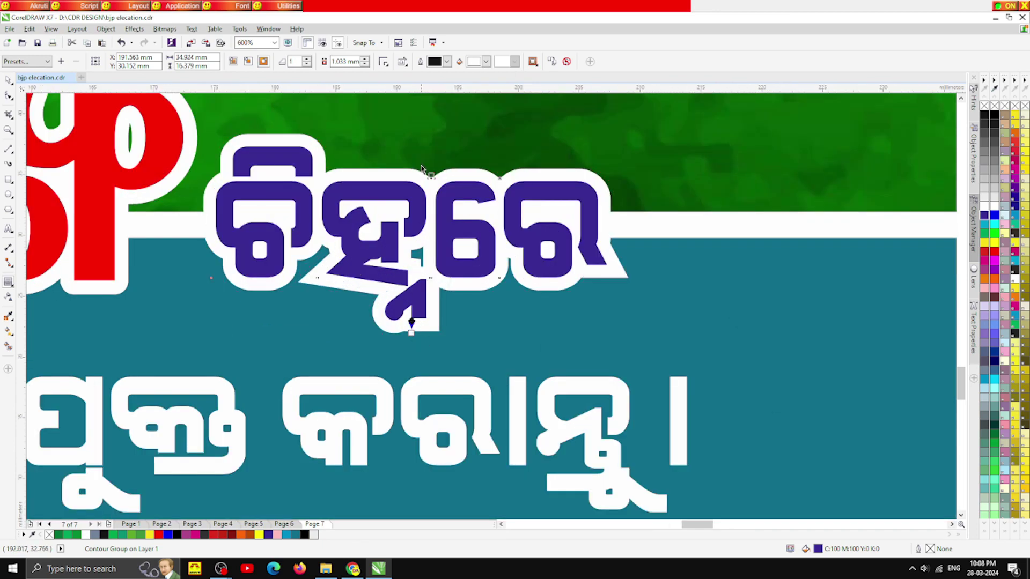
left_click(386, 62)
left_click(414, 86)
scroll(451, 294, "down", 4)
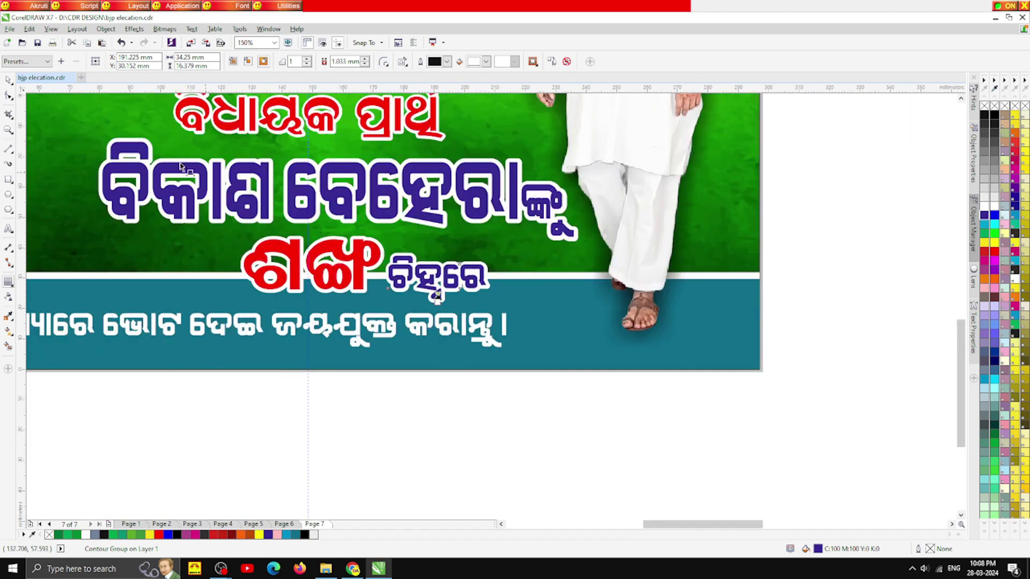
left_click(8, 79)
left_click(376, 439)
Shift the shortened slogan line along the teal strip toward the standing leader's foot.
scroll(410, 315, "down", 1)
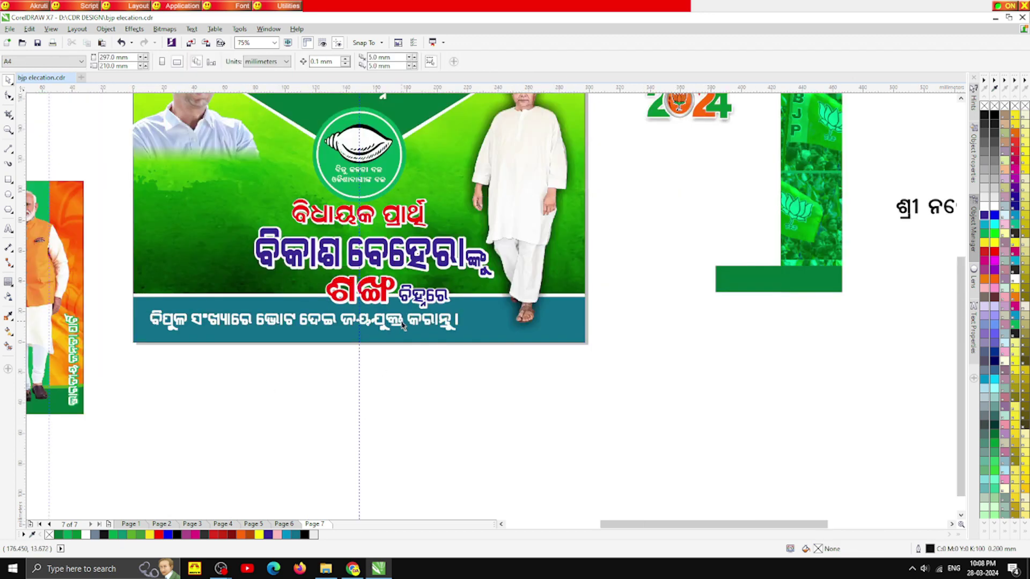
left_click_drag(391, 319, 440, 319)
left_click(436, 370)
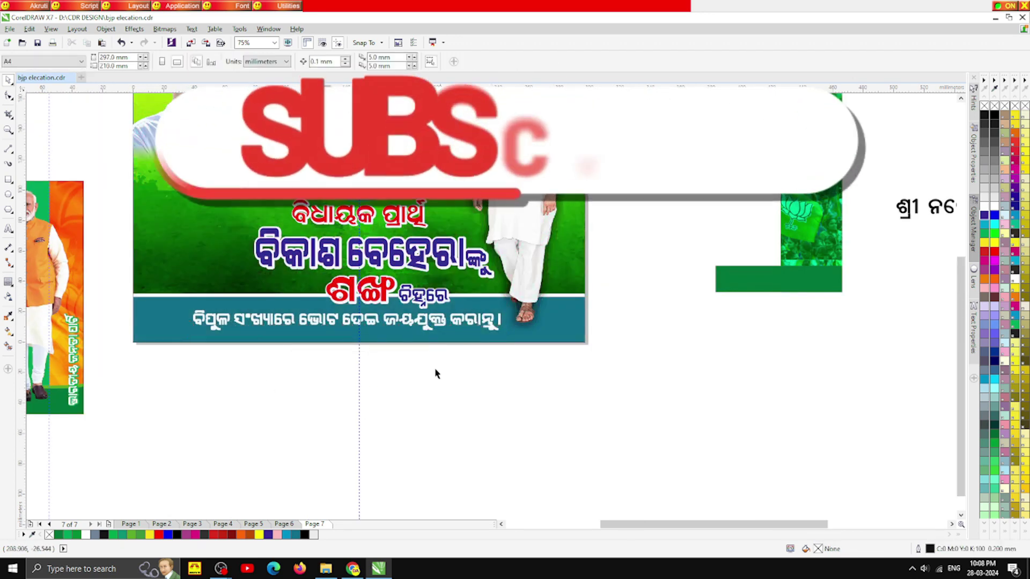
scroll(390, 333, "down", 2)
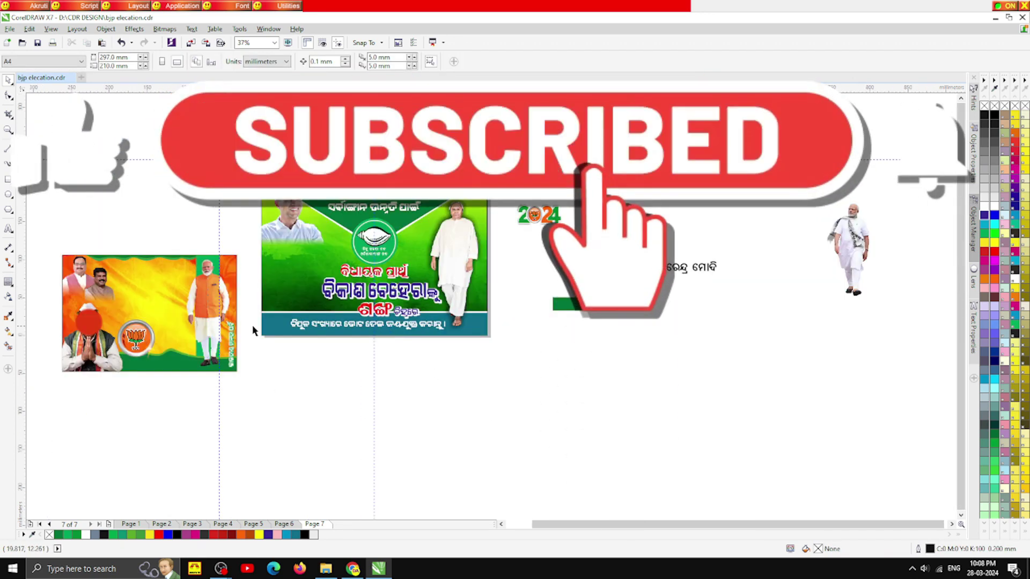
left_click(93, 368)
left_click_drag(93, 368, 55, 289)
key("ctrl+z")
Move the folded-hands candidate photo with its red circle from the orange banner under the leader portrait and enlarge both to about 113 mm wide.
left_click(128, 399)
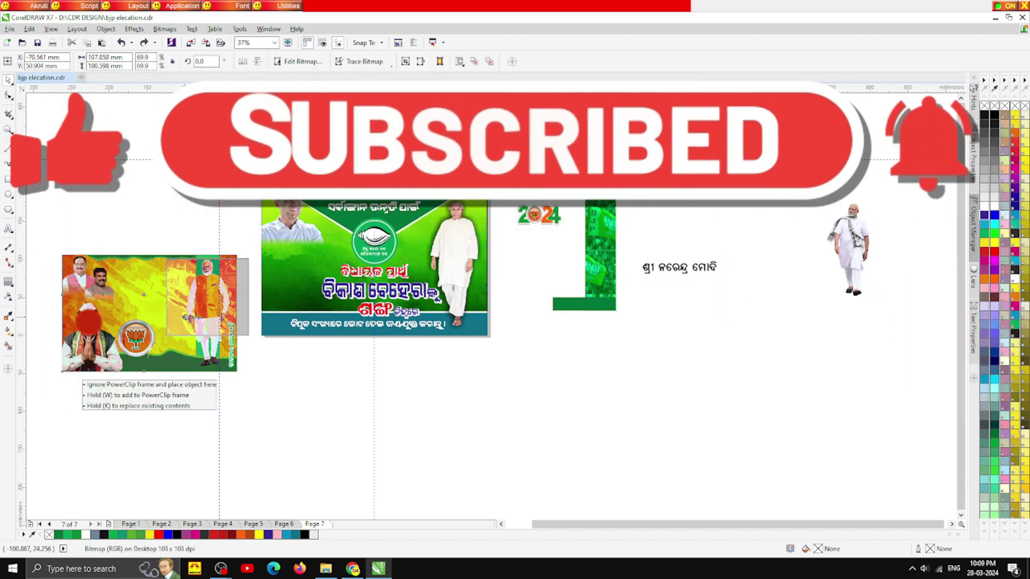
left_click(82, 313, "shift")
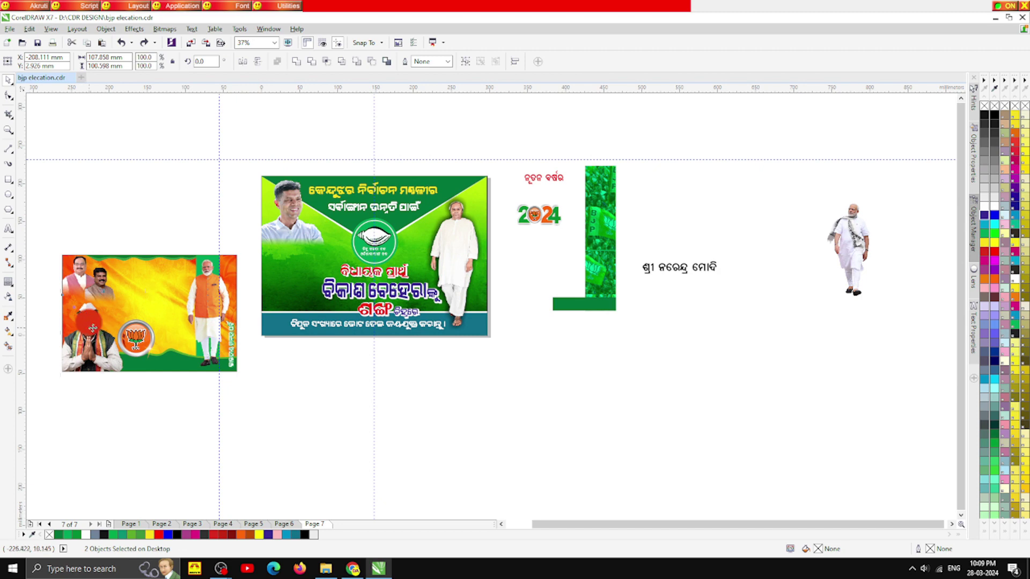
left_click_drag(92, 327, 278, 262)
scroll(297, 274, "up", 3)
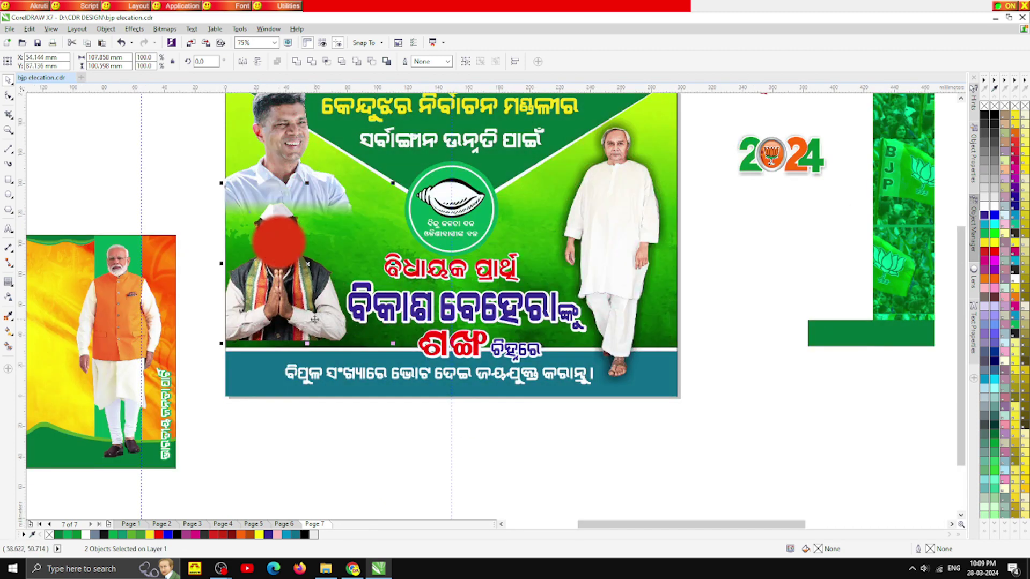
left_click_drag(394, 344, 402, 351)
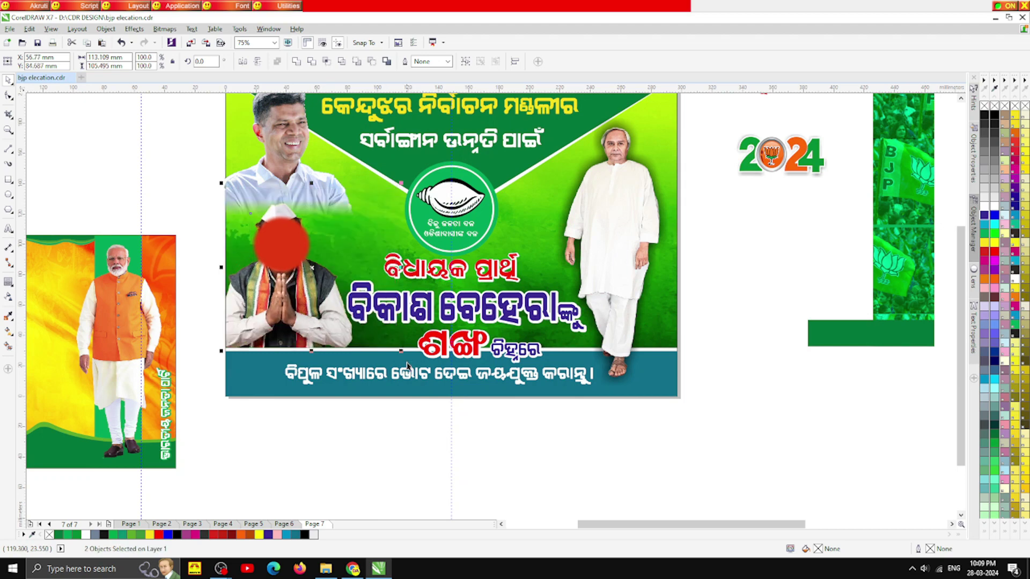
key("Down")
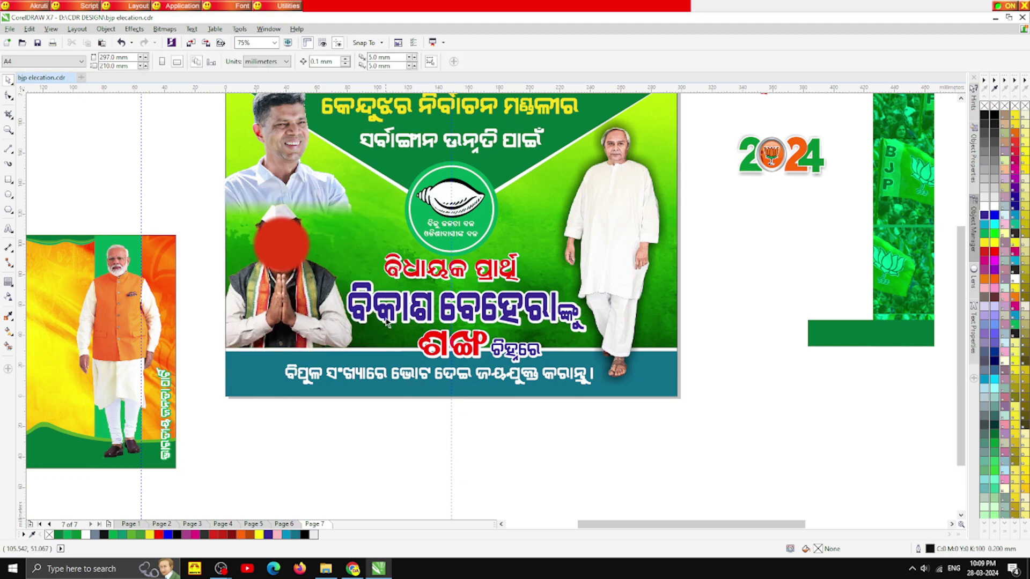
Narrow the blue candidate name slightly from its starting edge to clear the folded-hands photo.
left_click(351, 305)
left_click(512, 314)
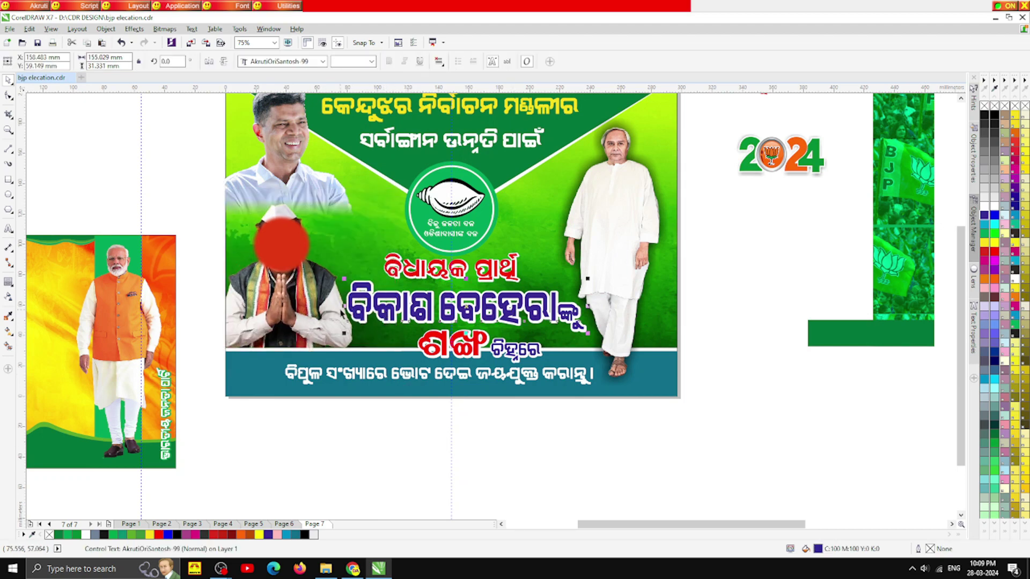
left_click_drag(345, 307, 356, 307)
left_click(417, 450)
Enlarge the white slogan line on the teal strip to about 237 mm wide, extending it toward the banner's left edge.
left_click(294, 377)
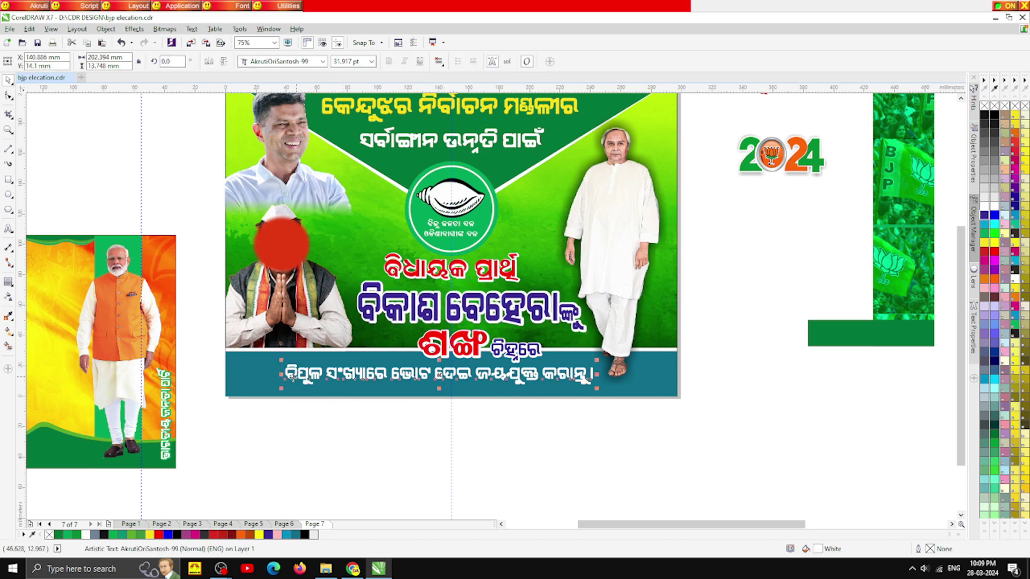
left_click_drag(280, 388, 228, 392)
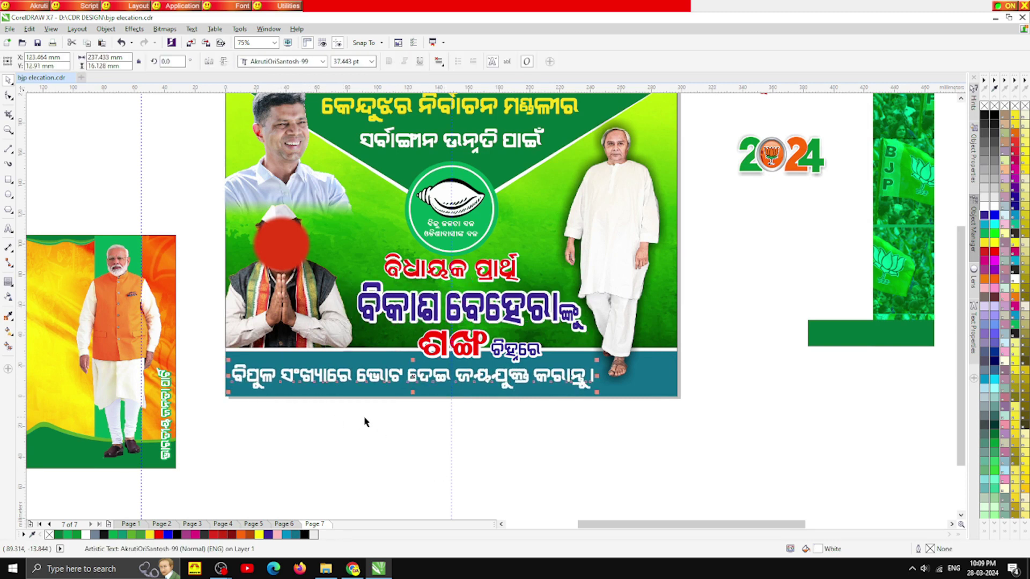
left_click(395, 416)
Delete the leftover artwork around the green banner: the orange banner, red heading, 2024 graphic, green flag pieces, walking leader photo and black name text.
scroll(386, 285, "down", 2)
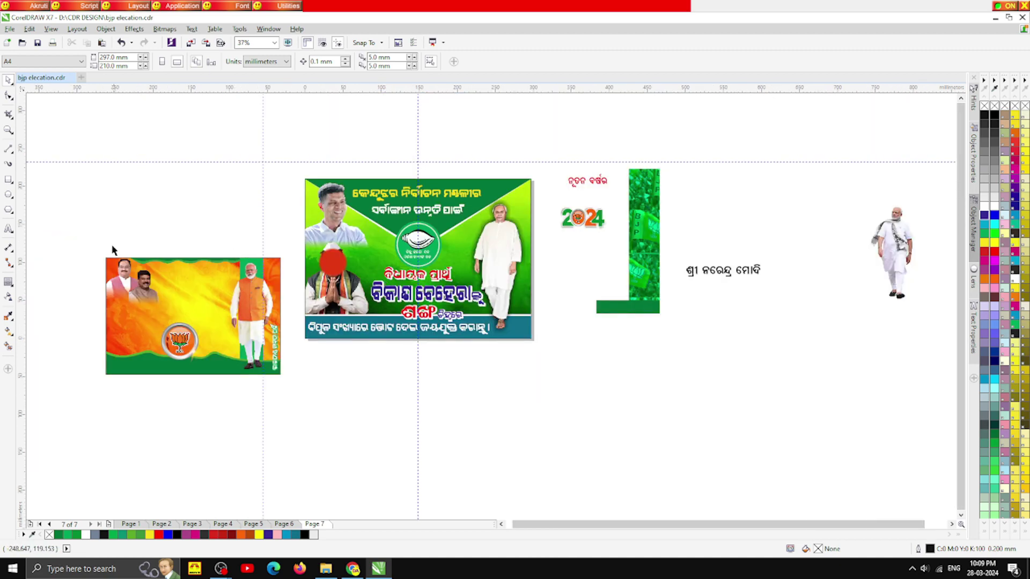
left_click_drag(89, 238, 290, 400)
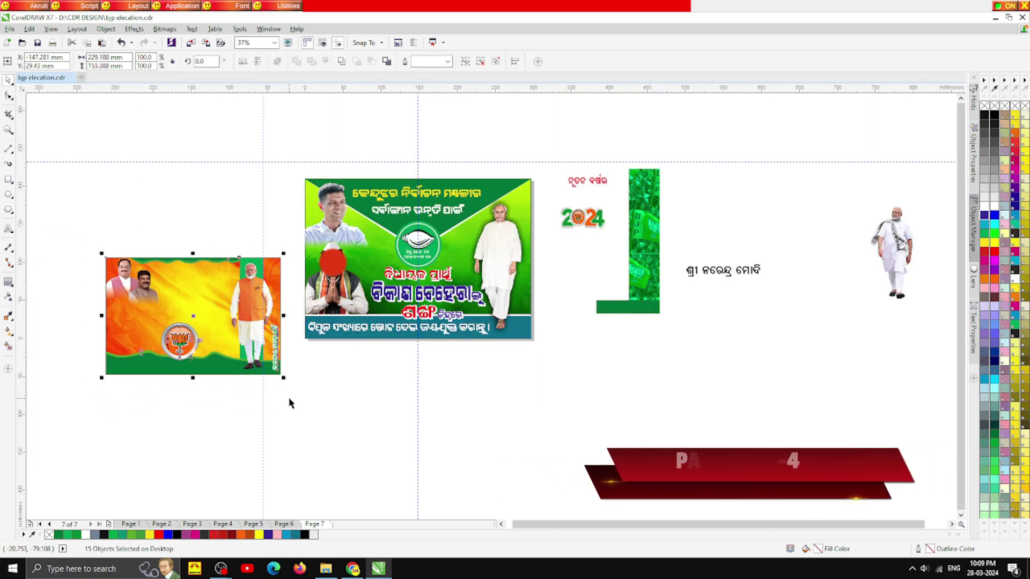
key("Delete")
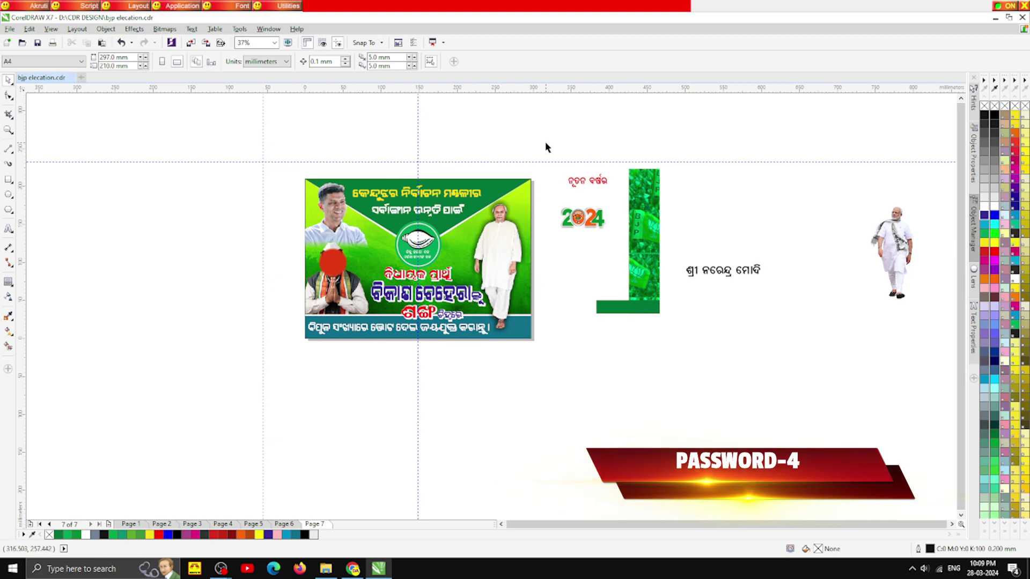
left_click_drag(545, 141, 674, 356)
key("Delete")
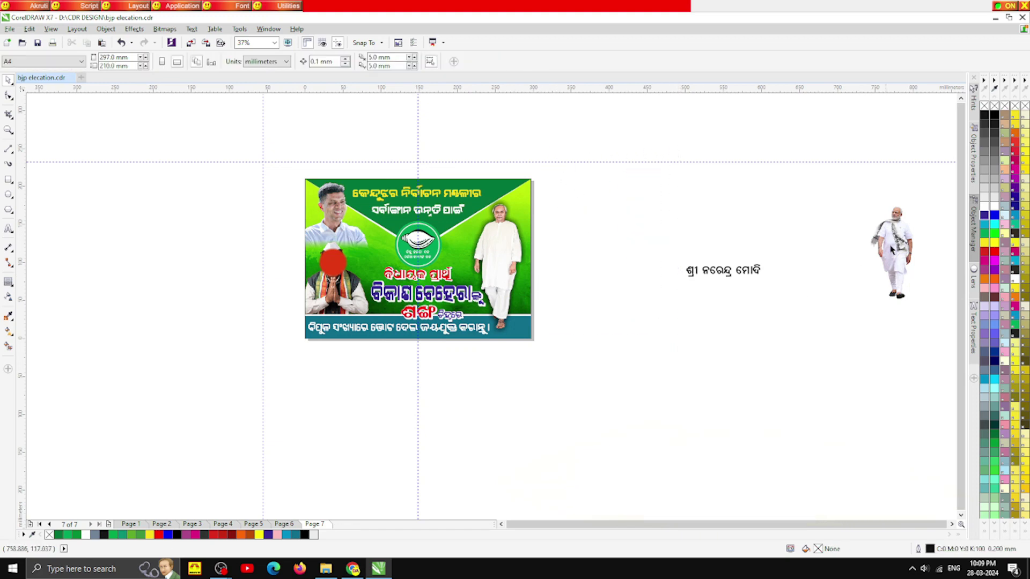
left_click(887, 252)
key("Delete")
left_click_drag(655, 230, 791, 344)
key("Delete")
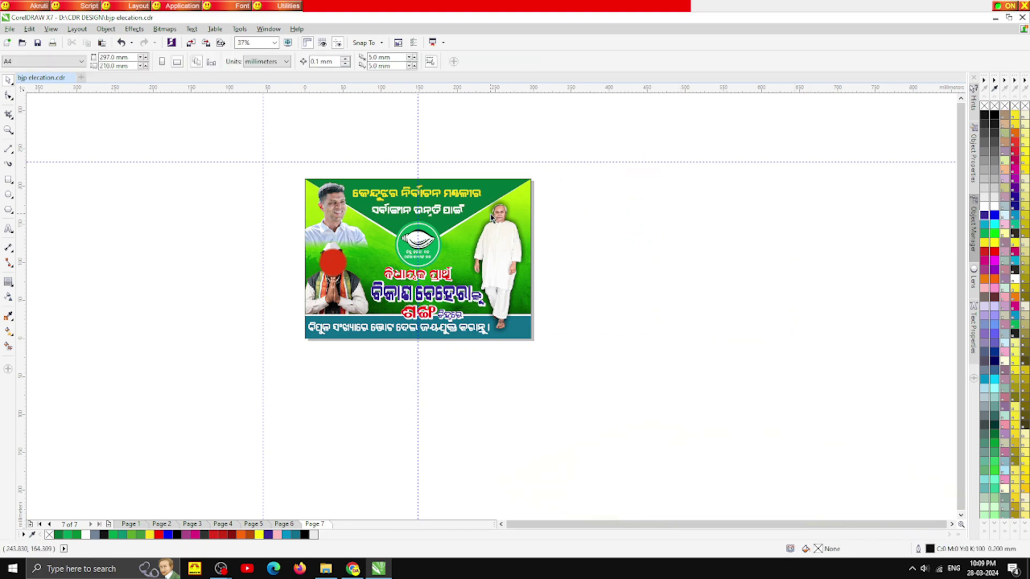
scroll(491, 217, "up", 2)
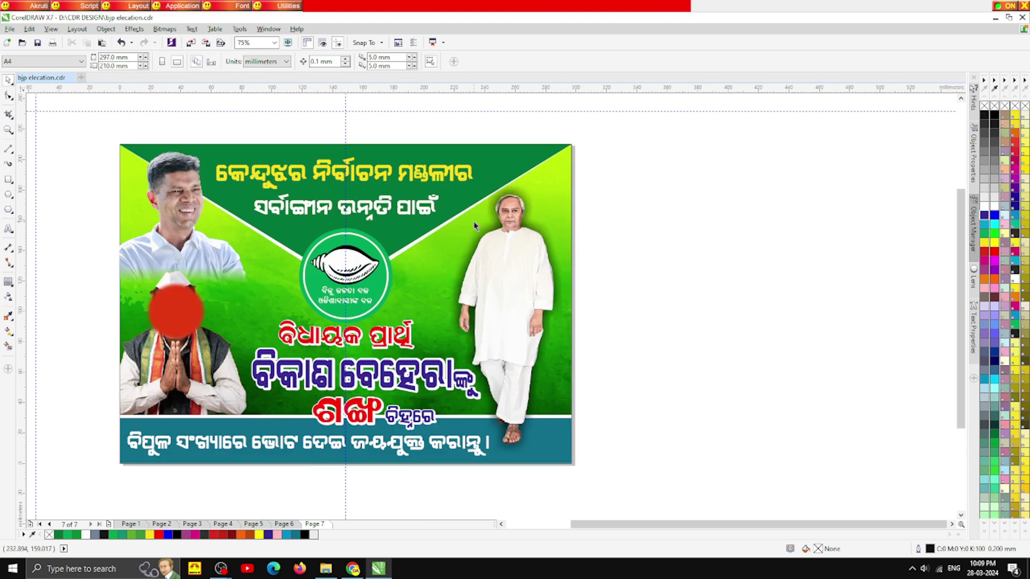